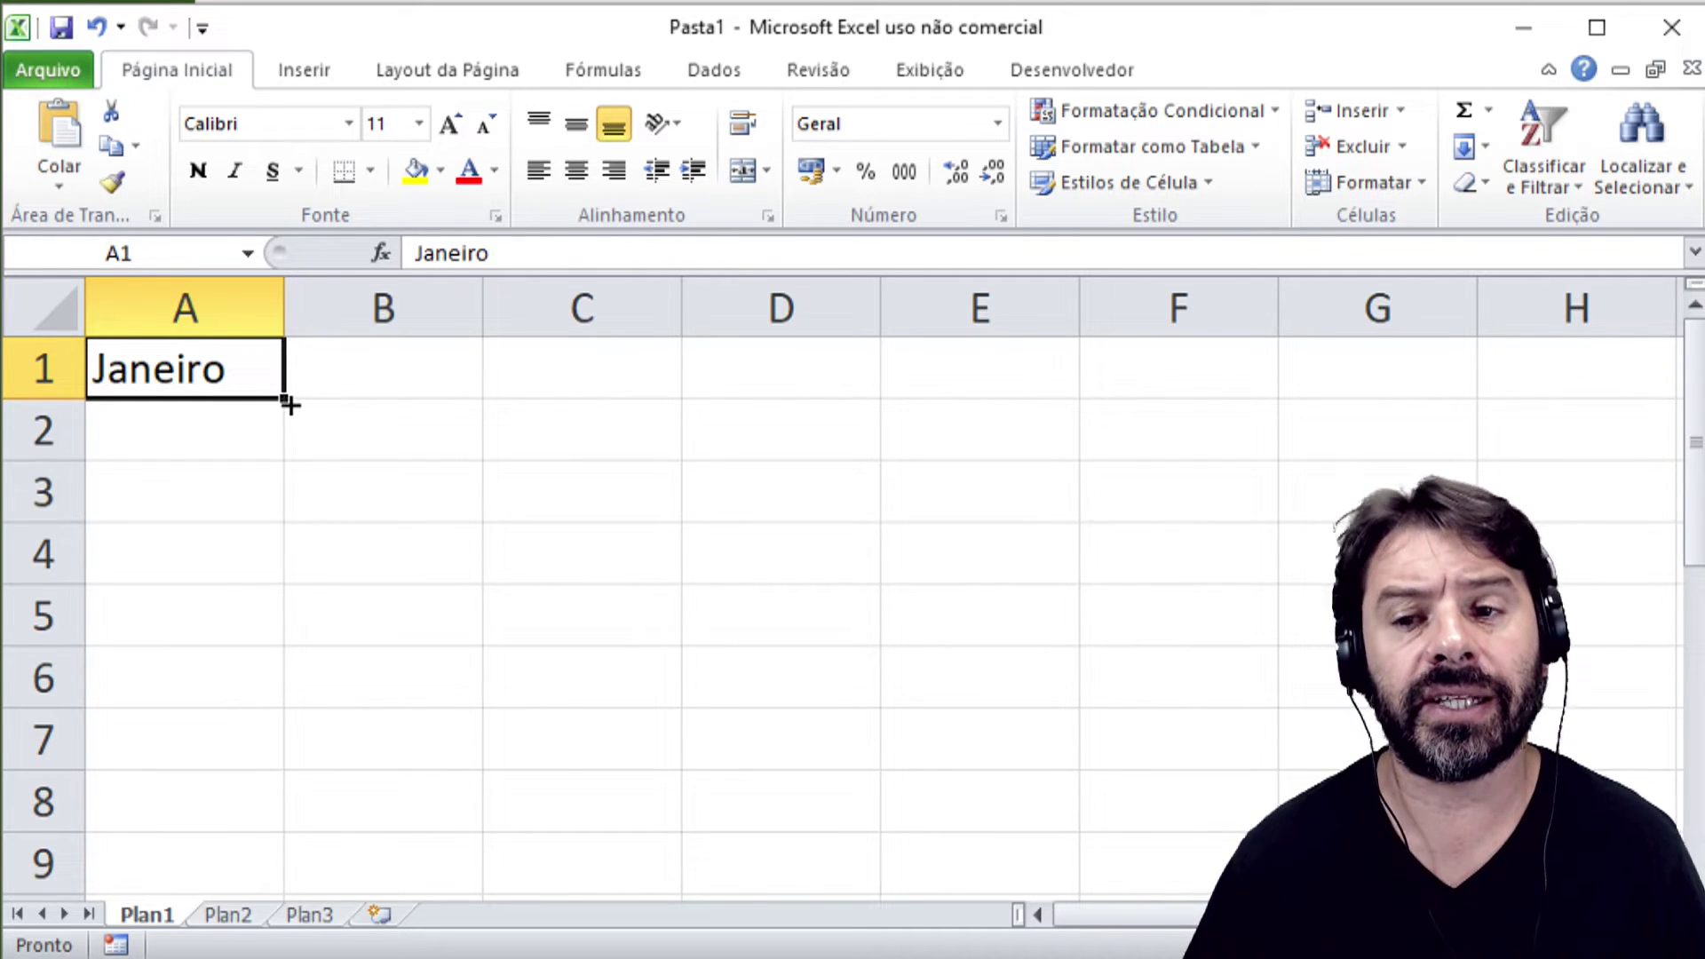
- Fill the month series down from Janeiro in A1 to Junho in A6 and check each month
{"action": "left_click_drag", "start_coordinate": [286, 405], "coordinate": [268, 703]}
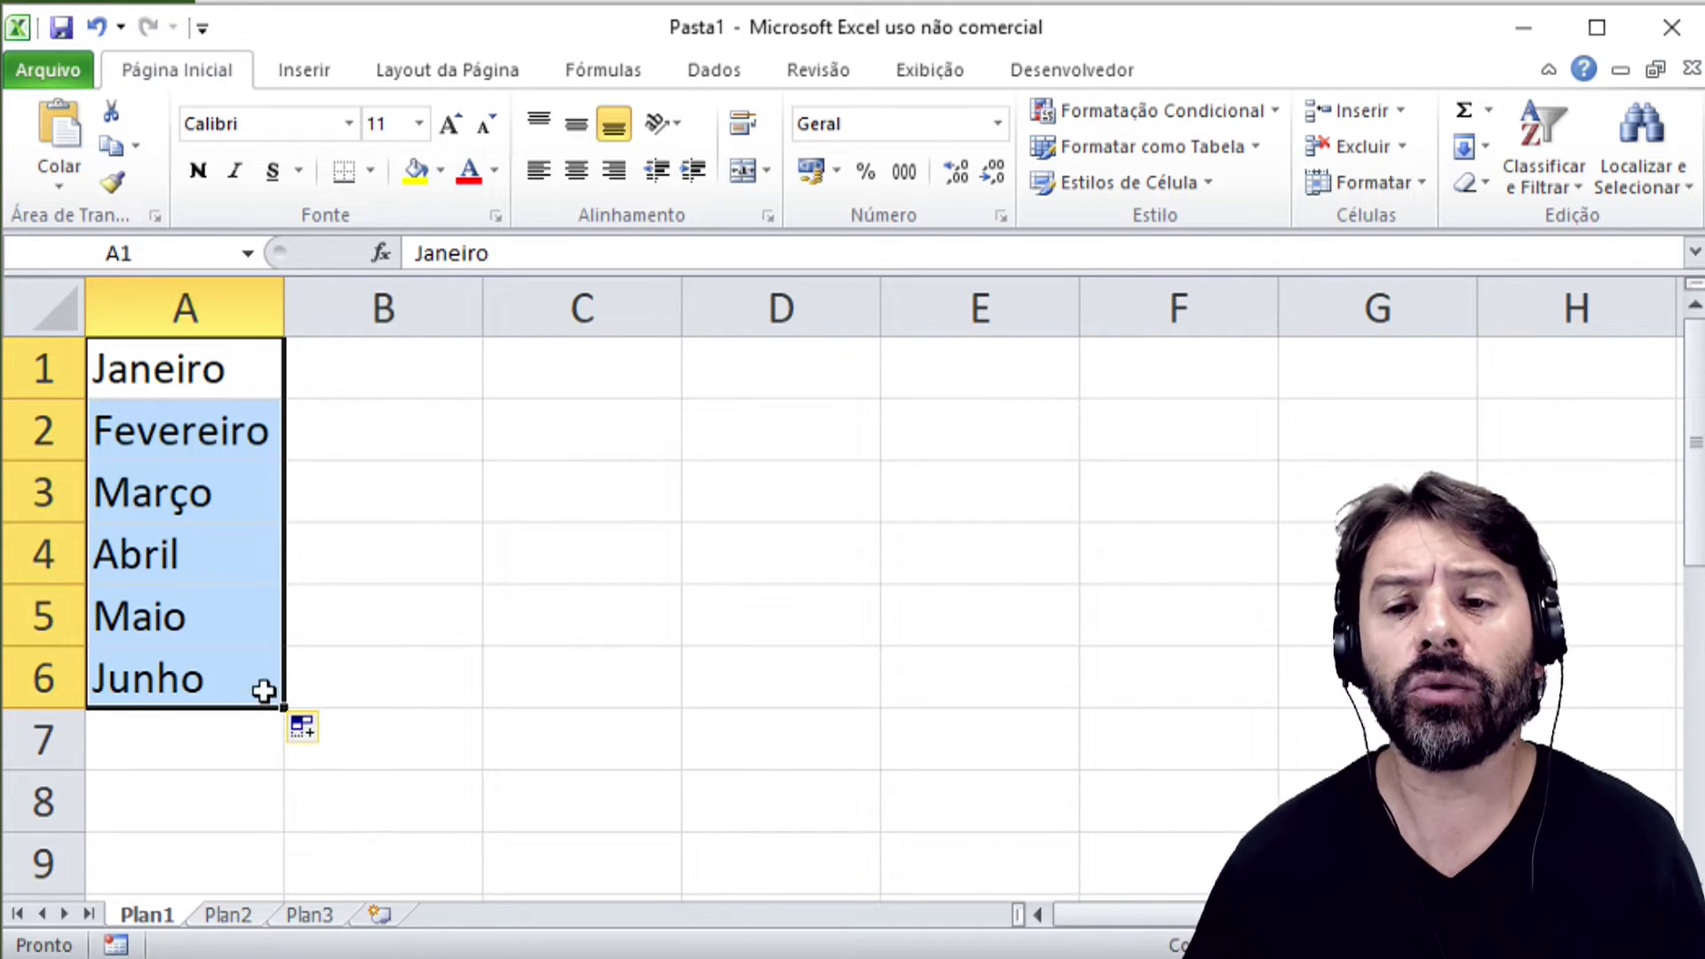
{"action": "left_click", "coordinate": [230, 384]}
{"action": "left_click", "coordinate": [232, 433]}
{"action": "left_click", "coordinate": [222, 484]}
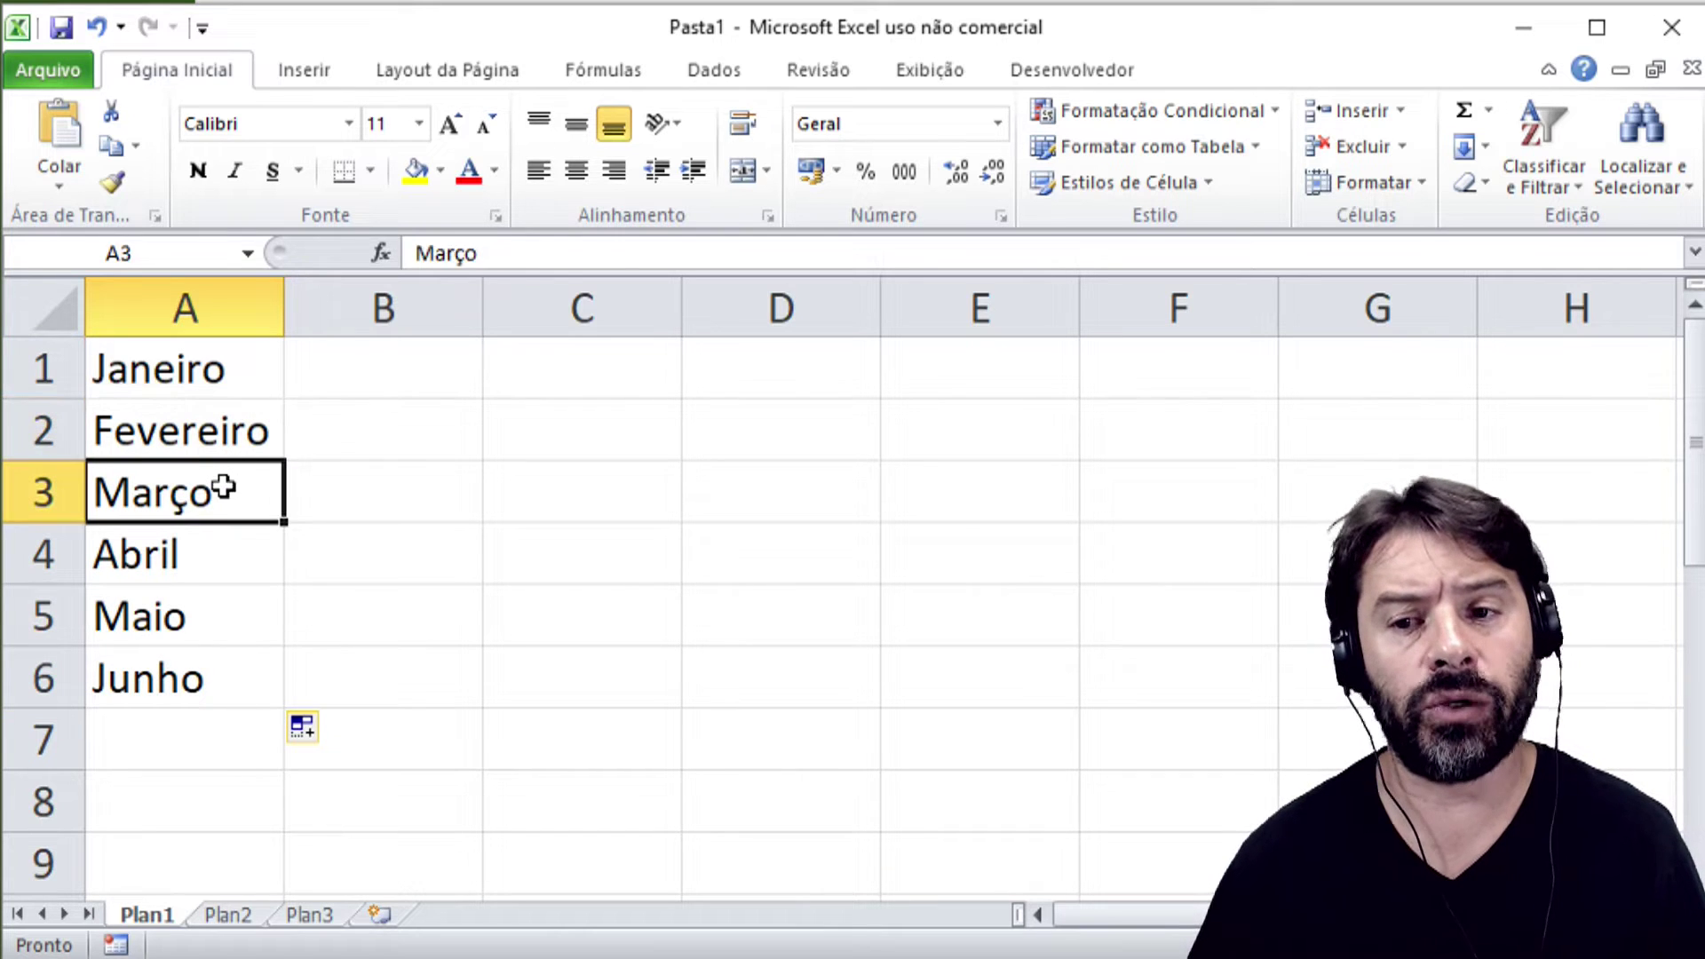
{"action": "left_click", "coordinate": [221, 555]}
{"action": "left_click", "coordinate": [216, 611]}
{"action": "left_click", "coordinate": [204, 679]}
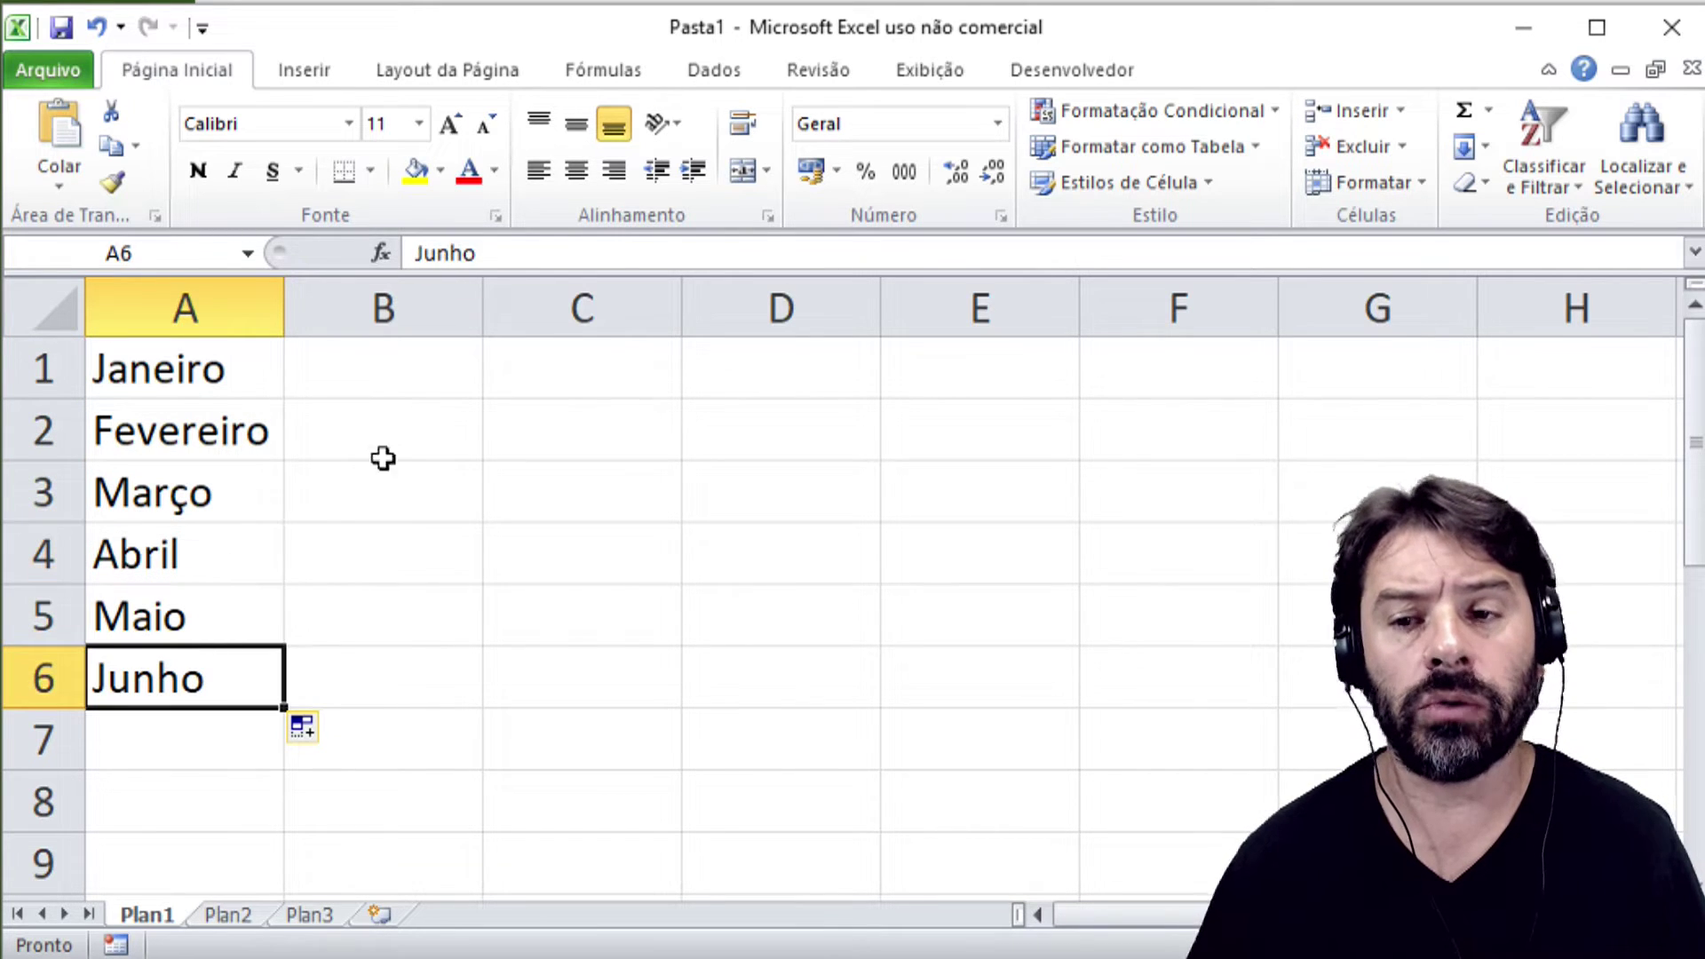
- Enter the monthly values 289, 189, 340, 100, 200 and 370 in cells B1 to B6
{"action": "left_click", "coordinate": [406, 366]}
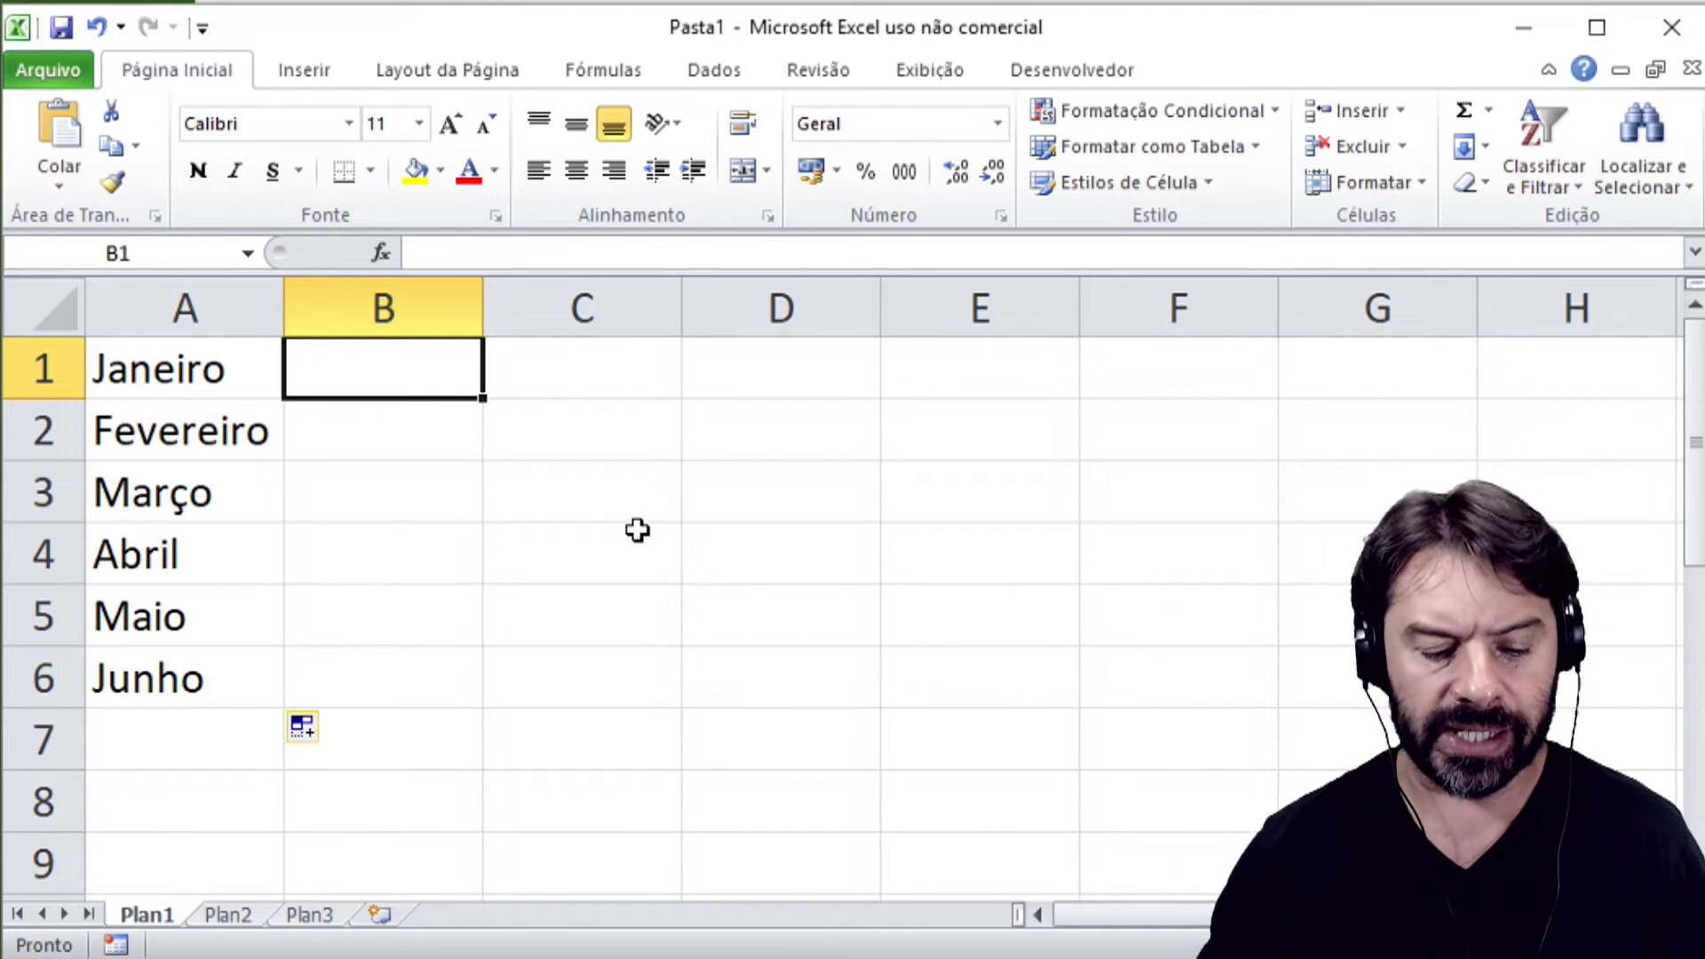
{"action": "type", "text": "289"}
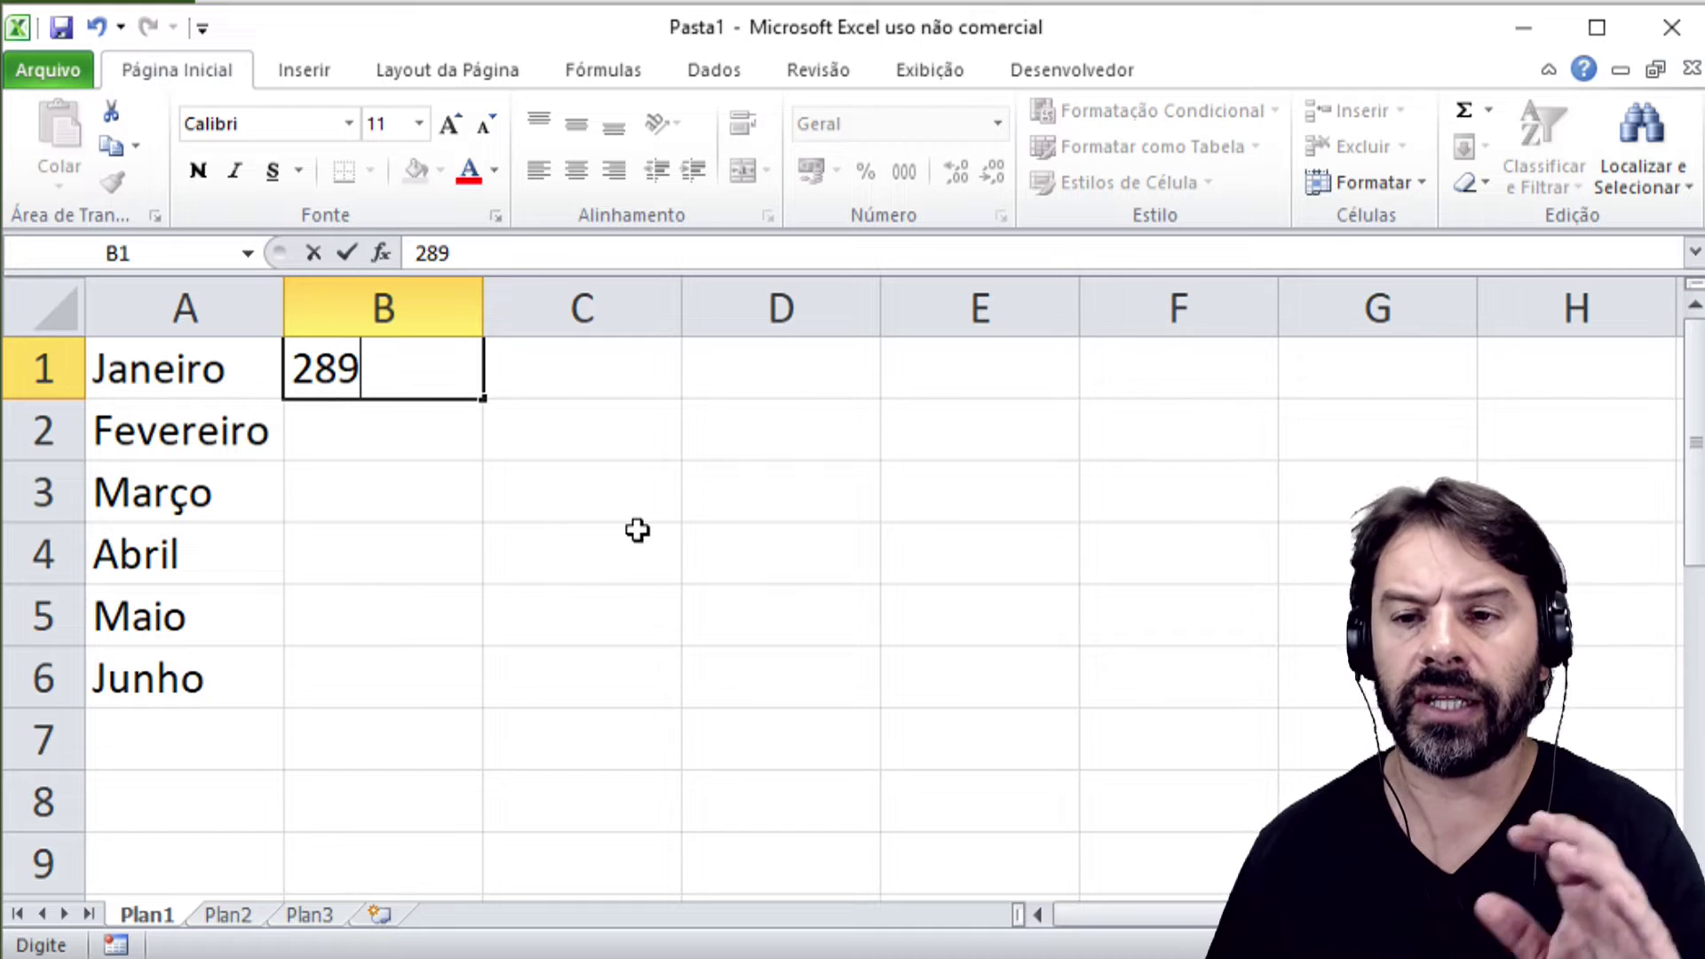
{"action": "key", "text": "Return"}
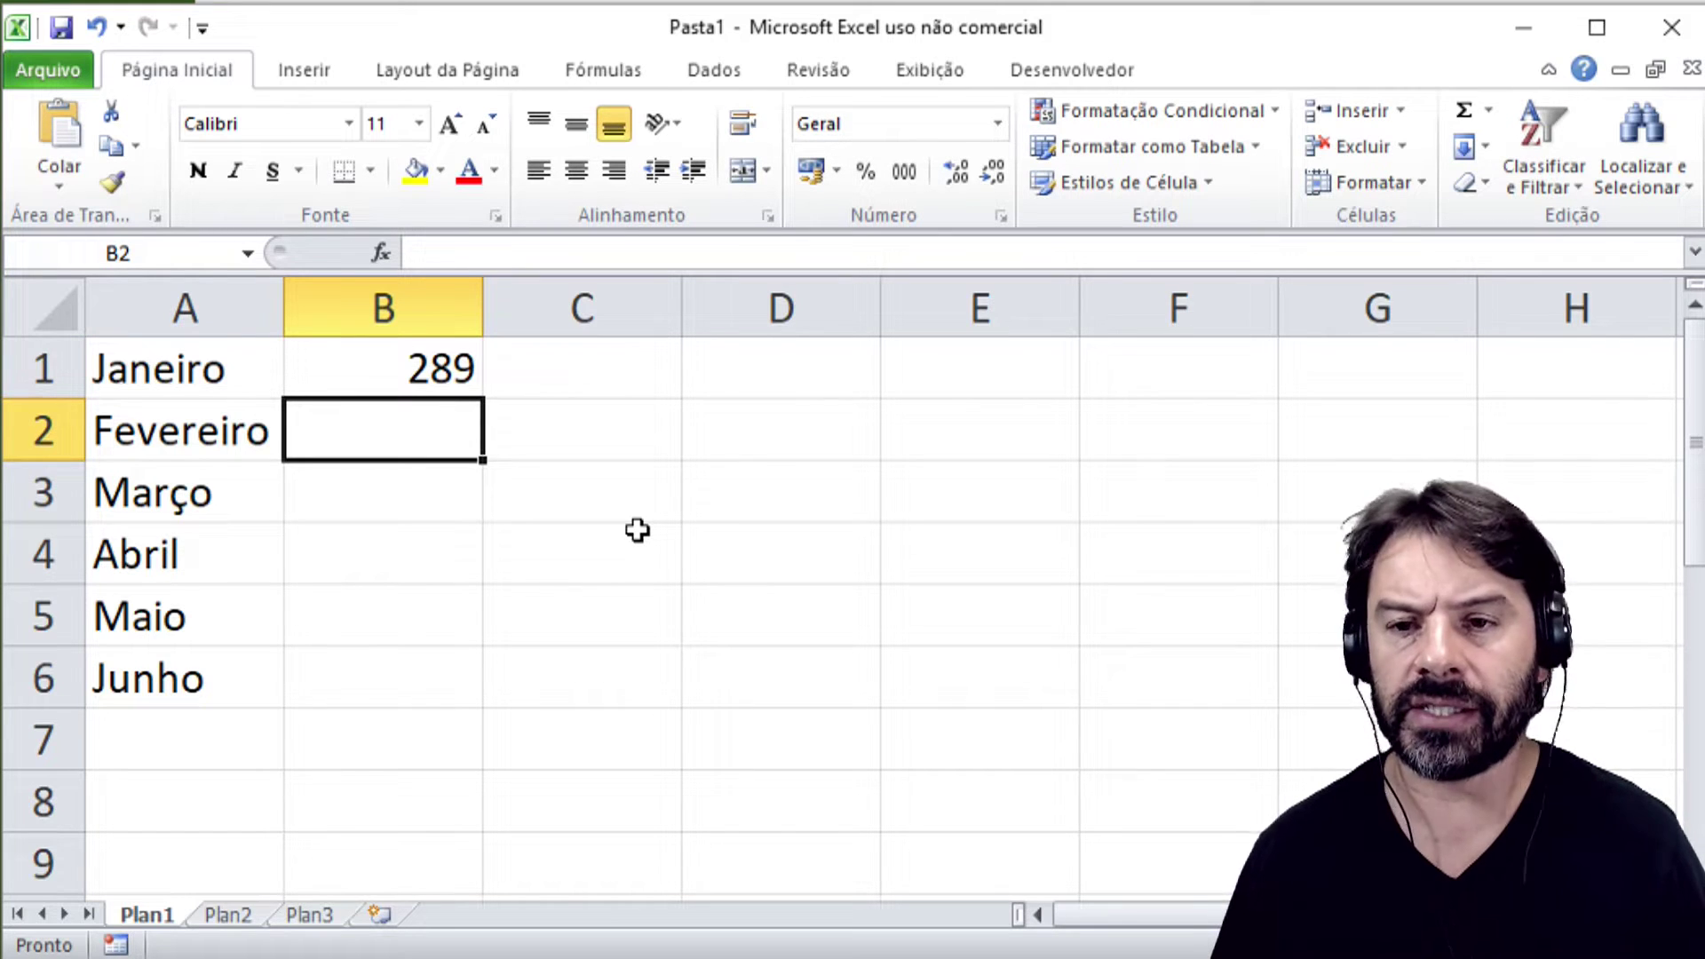
{"action": "type", "text": "189"}
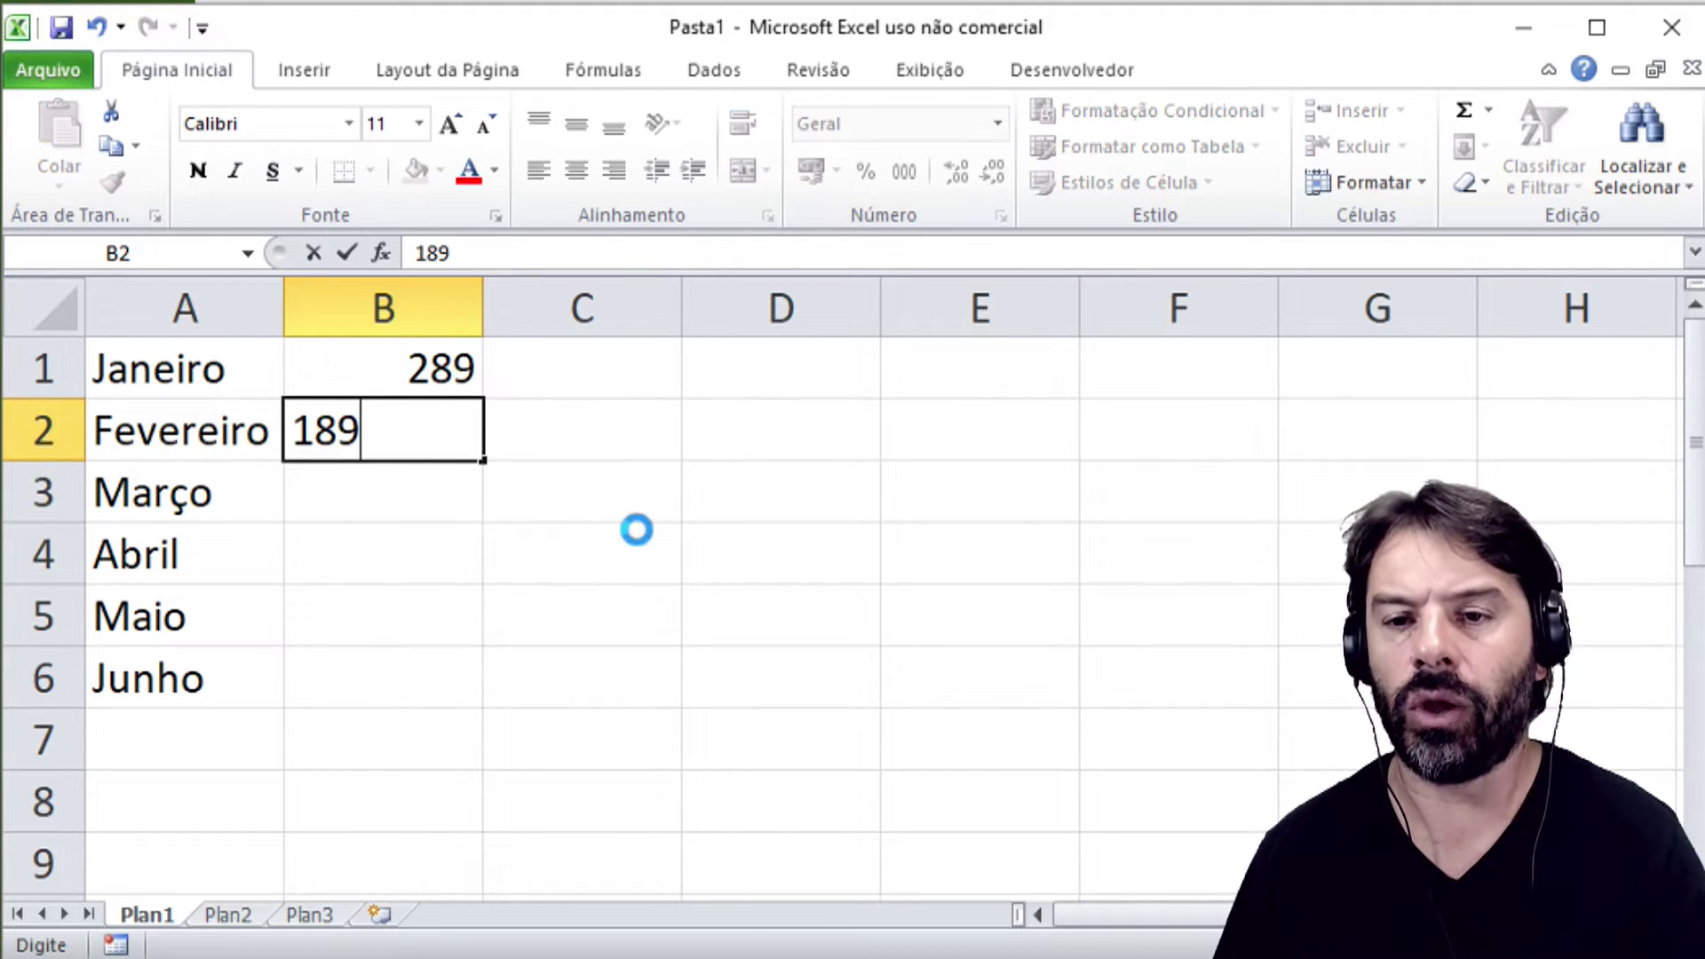
{"action": "key", "text": "Return"}
{"action": "type", "text": "340"}
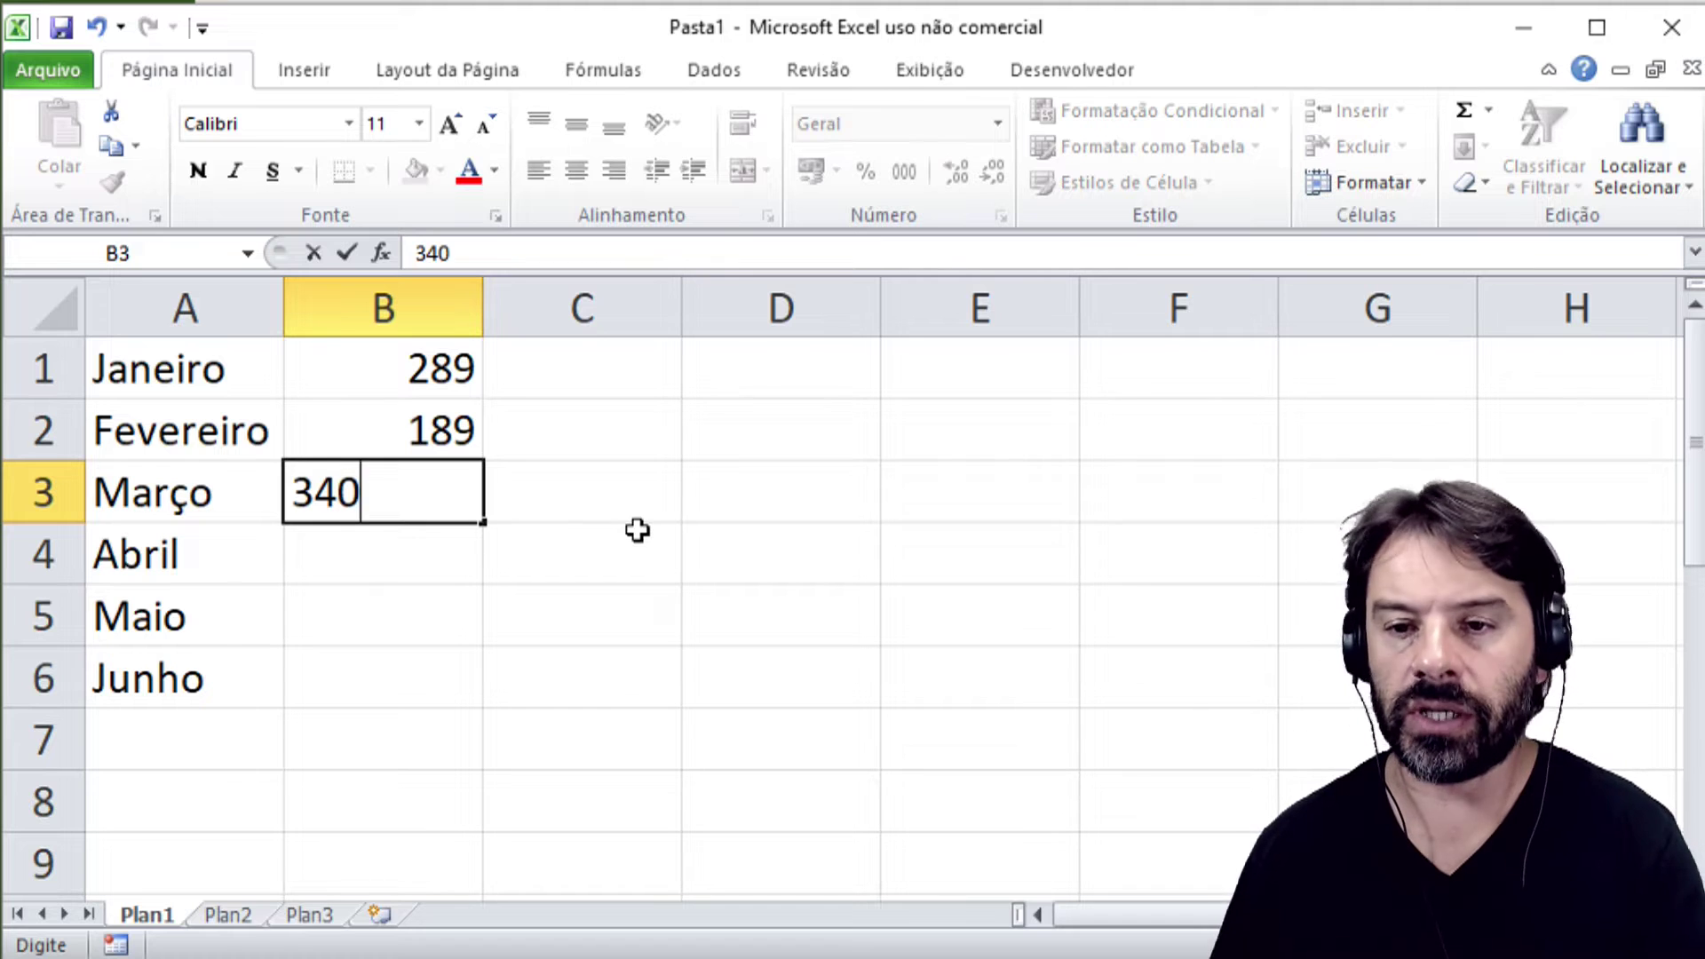
{"action": "key", "text": "Return"}
{"action": "type", "text": "100"}
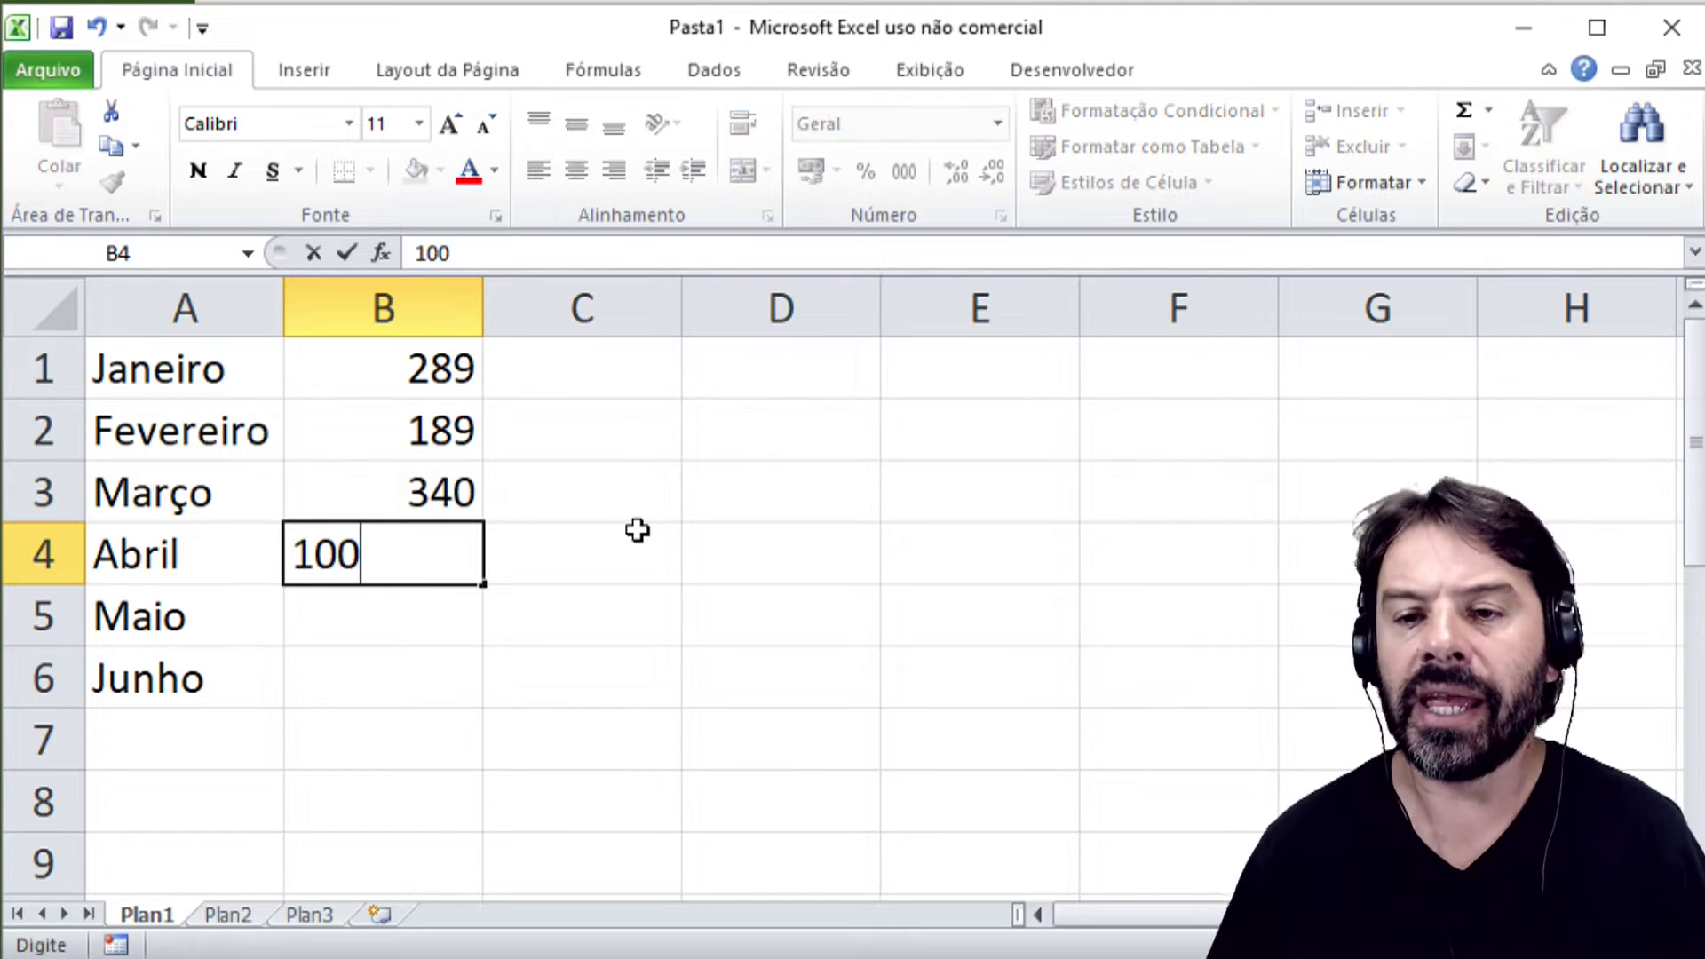
{"action": "key", "text": "Return"}
{"action": "type", "text": "200"}
{"action": "key", "text": "Return"}
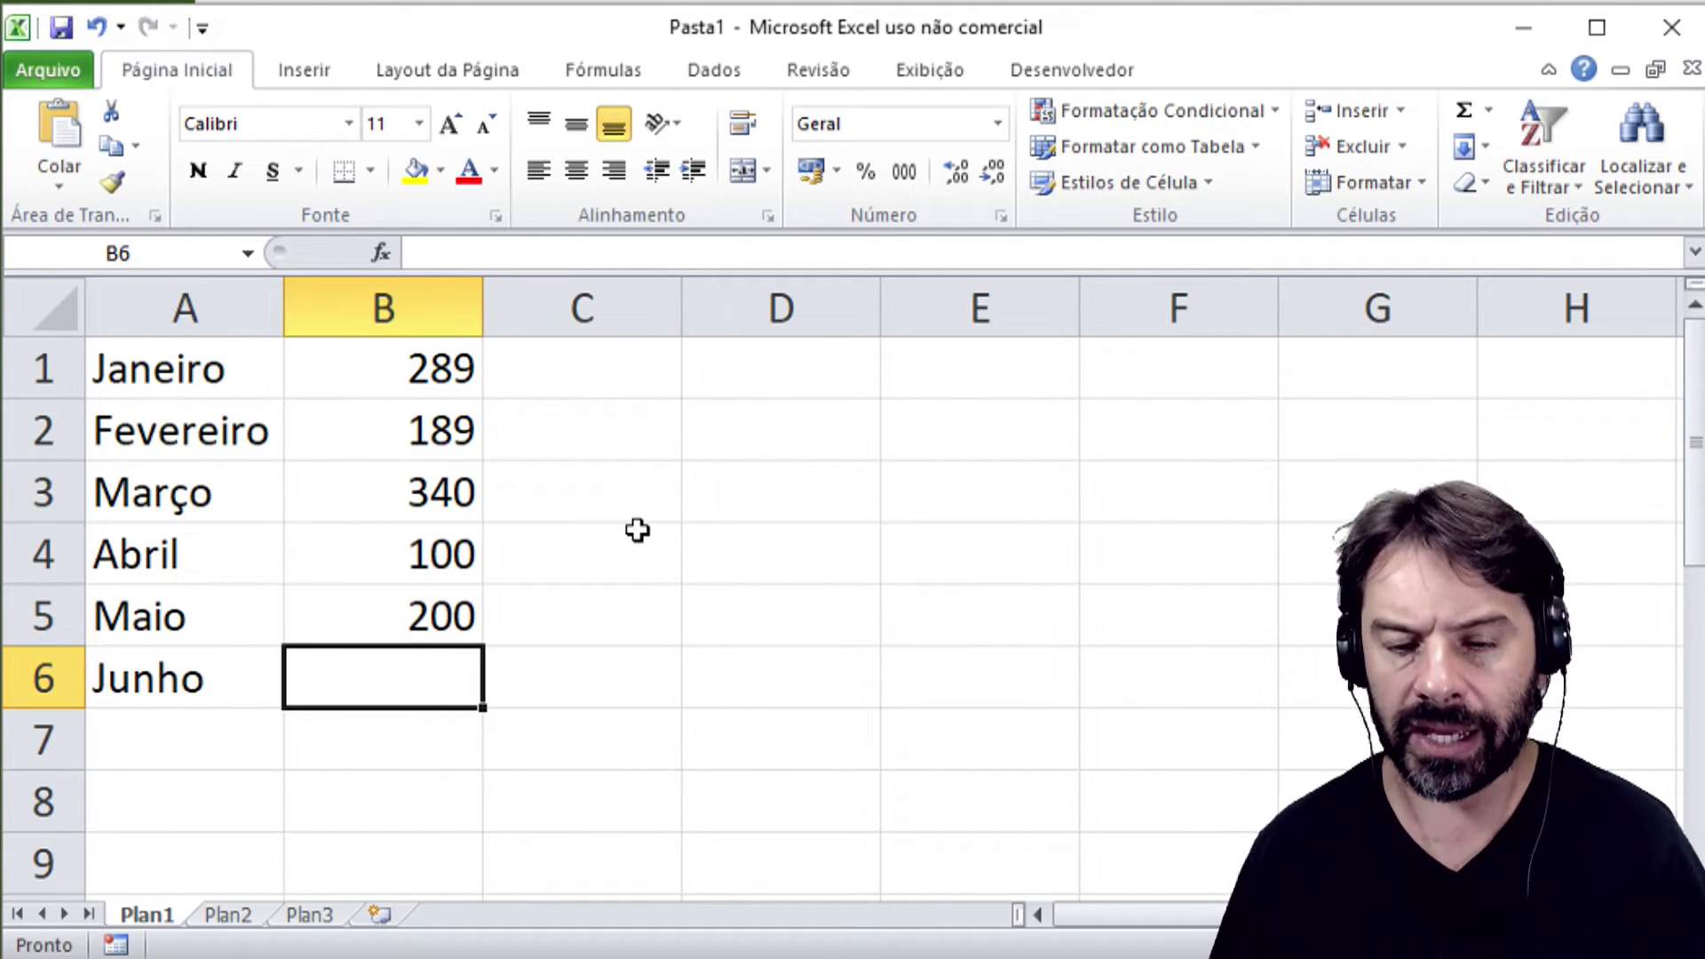
{"action": "type", "text": "370"}
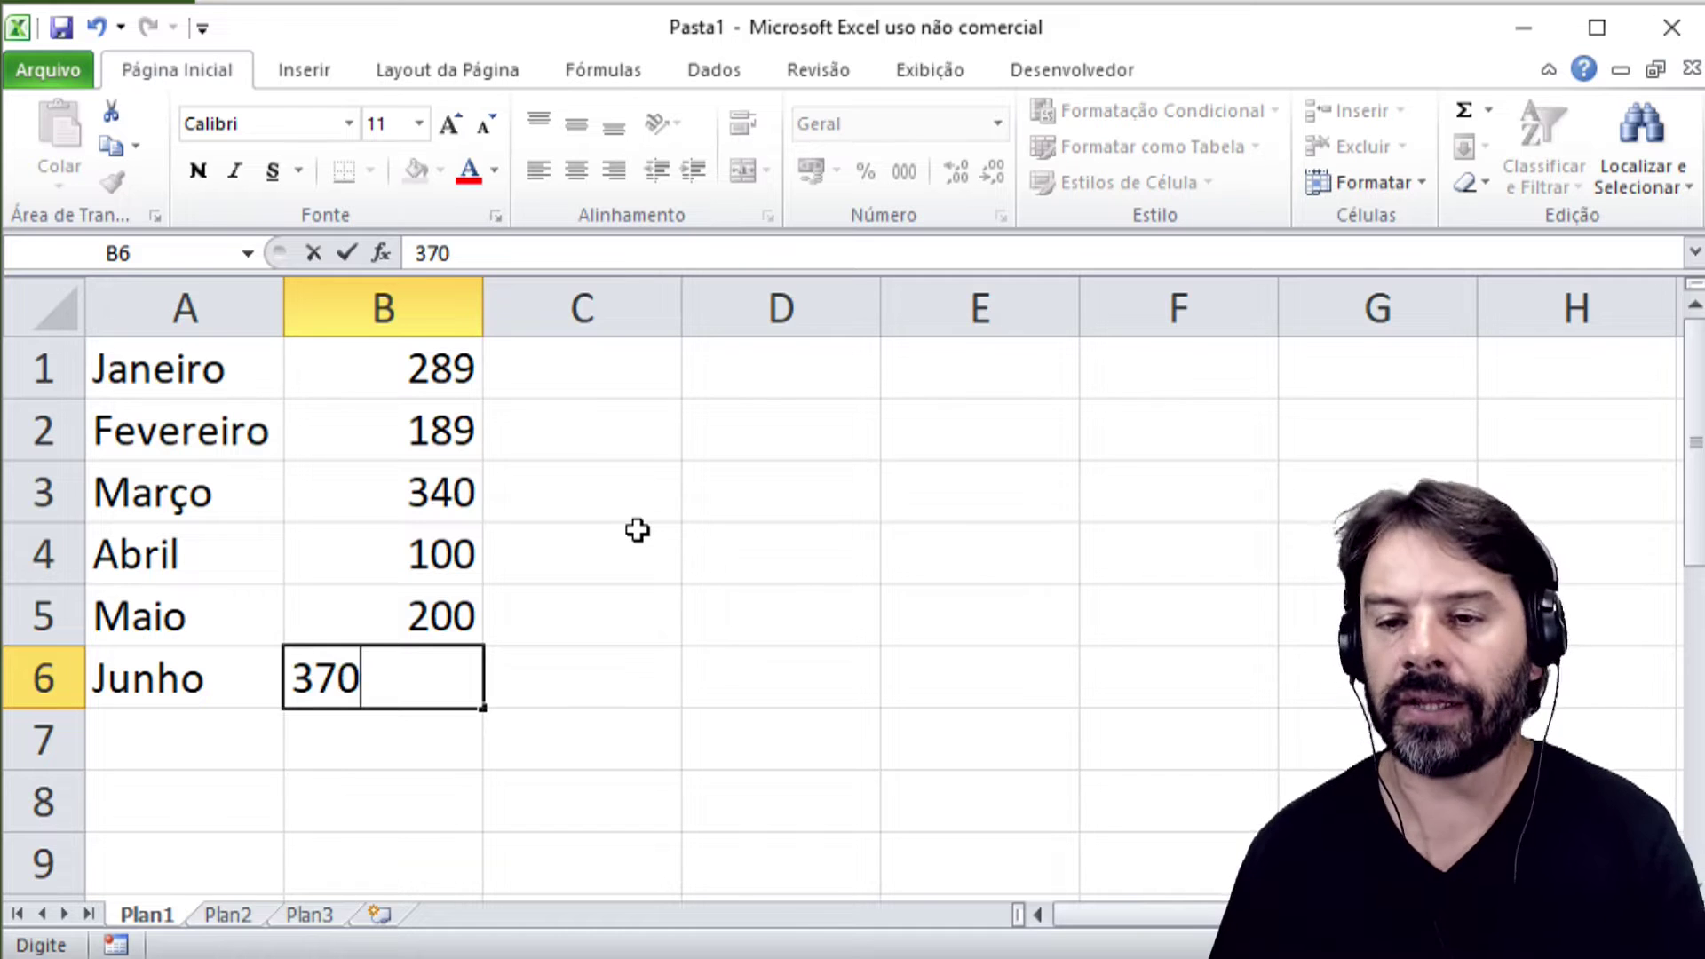
{"action": "key", "text": "Return"}
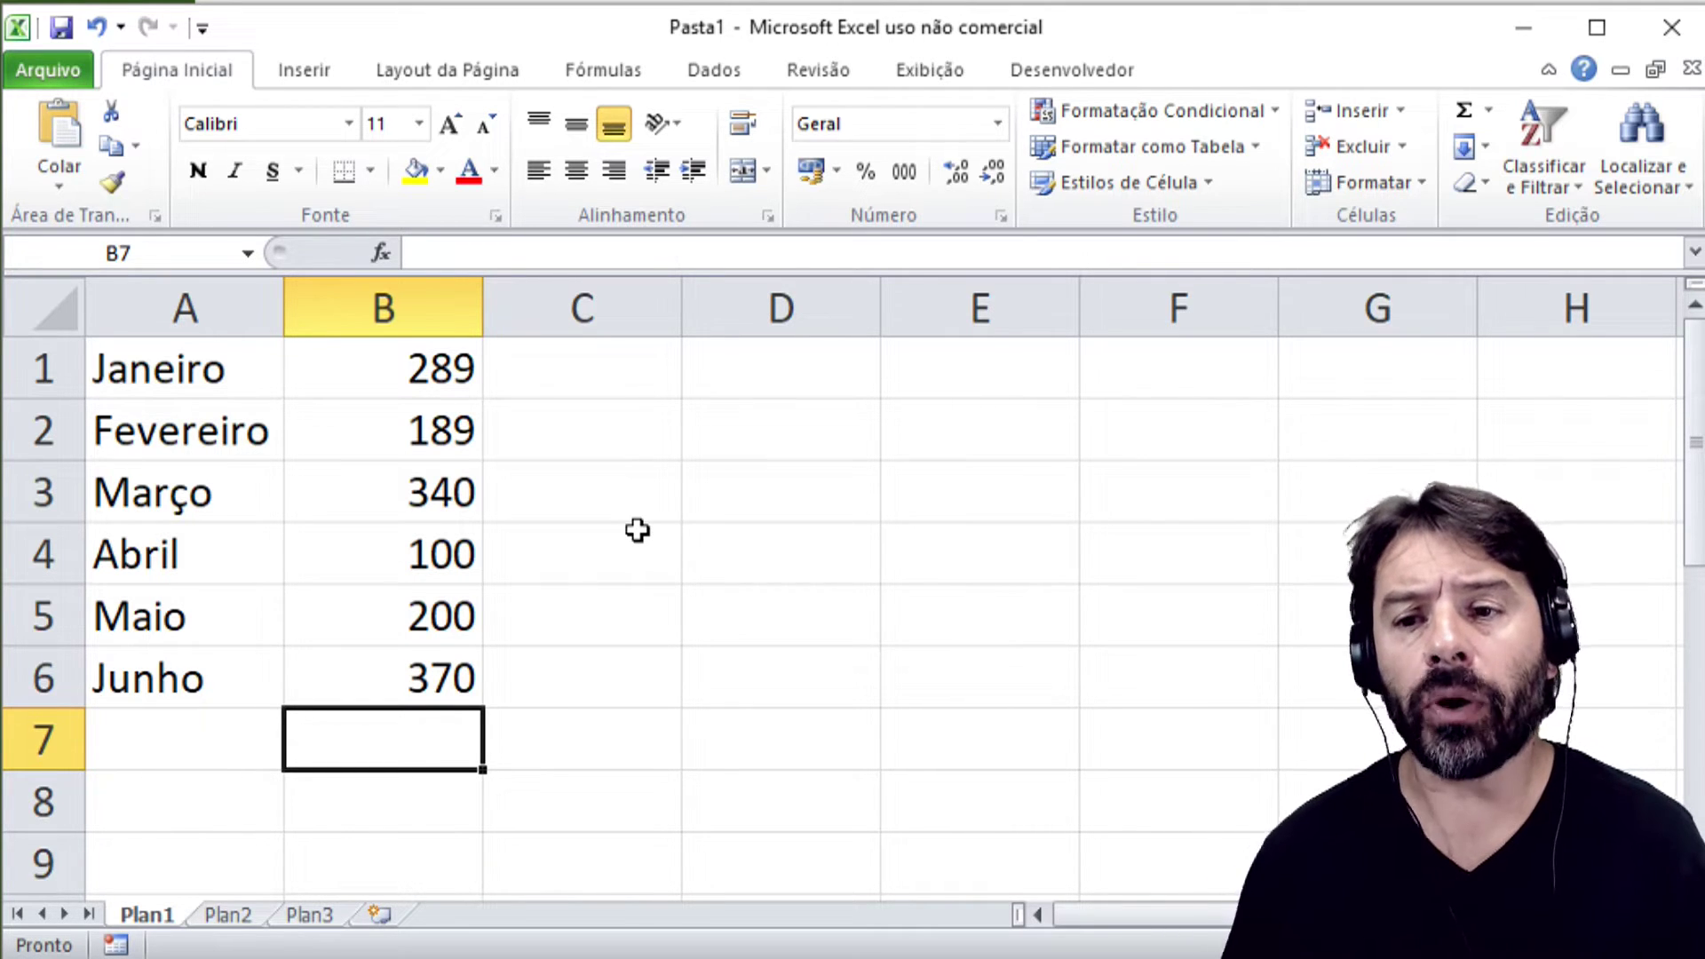
- Calculate the average of all six months in cell B7 with =MÉDIA(B1:B6)
{"action": "type", "text": "="}
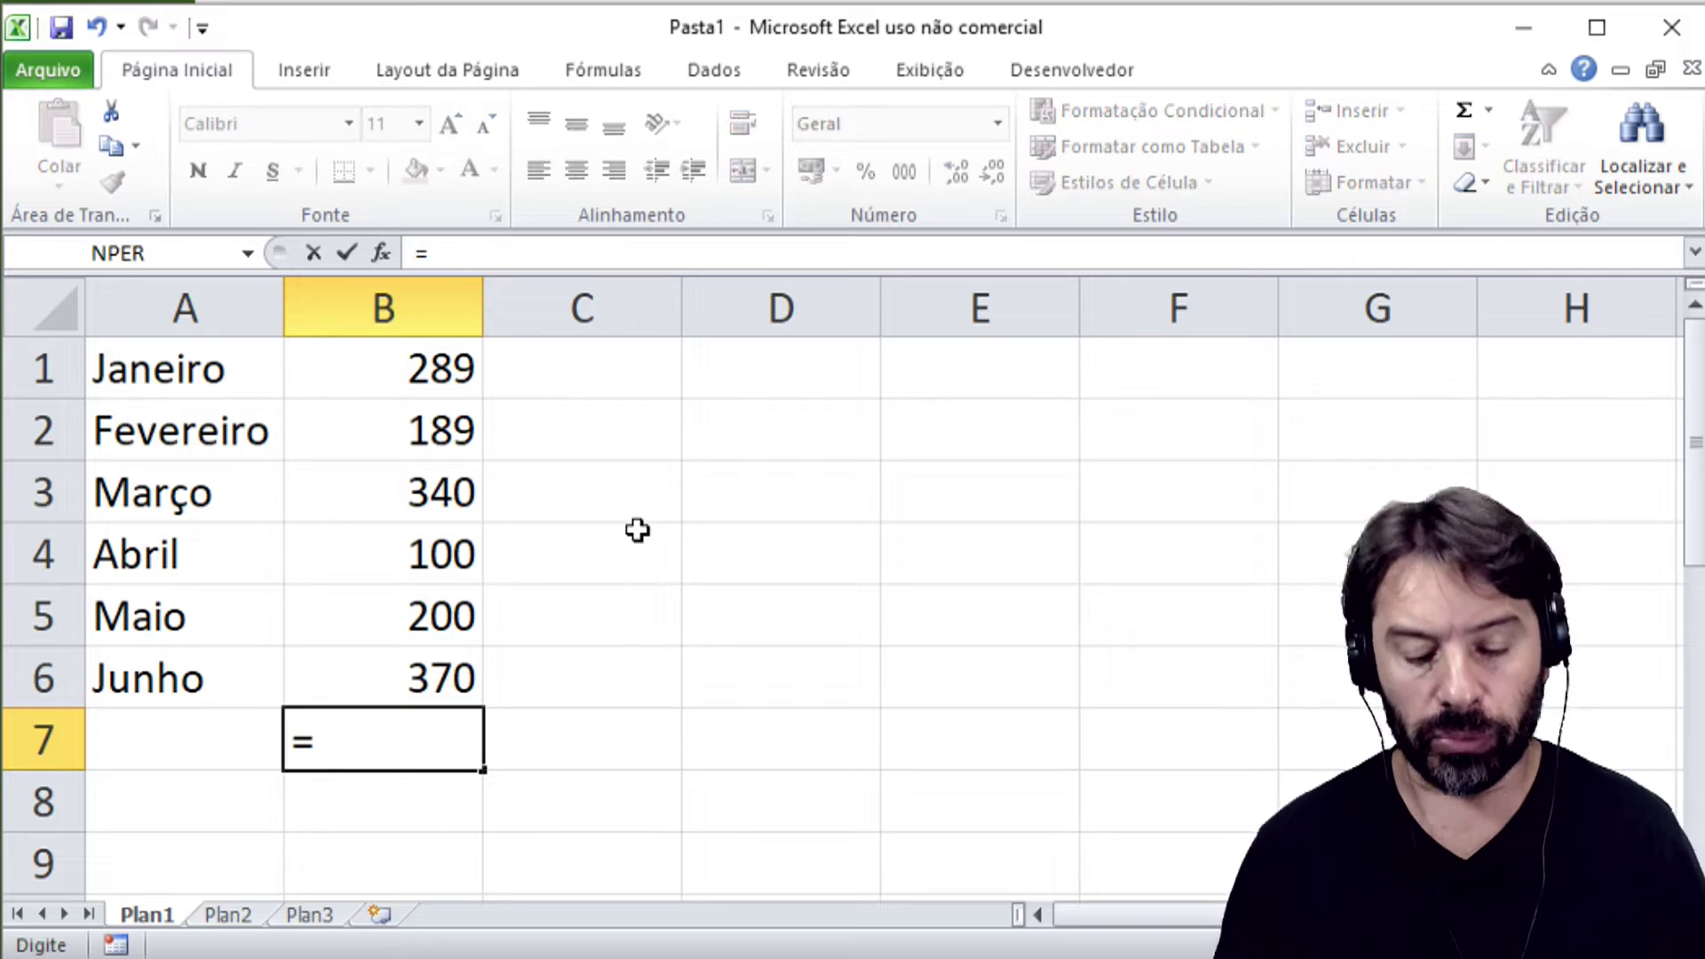
{"action": "type", "text": "MÉDIA("}
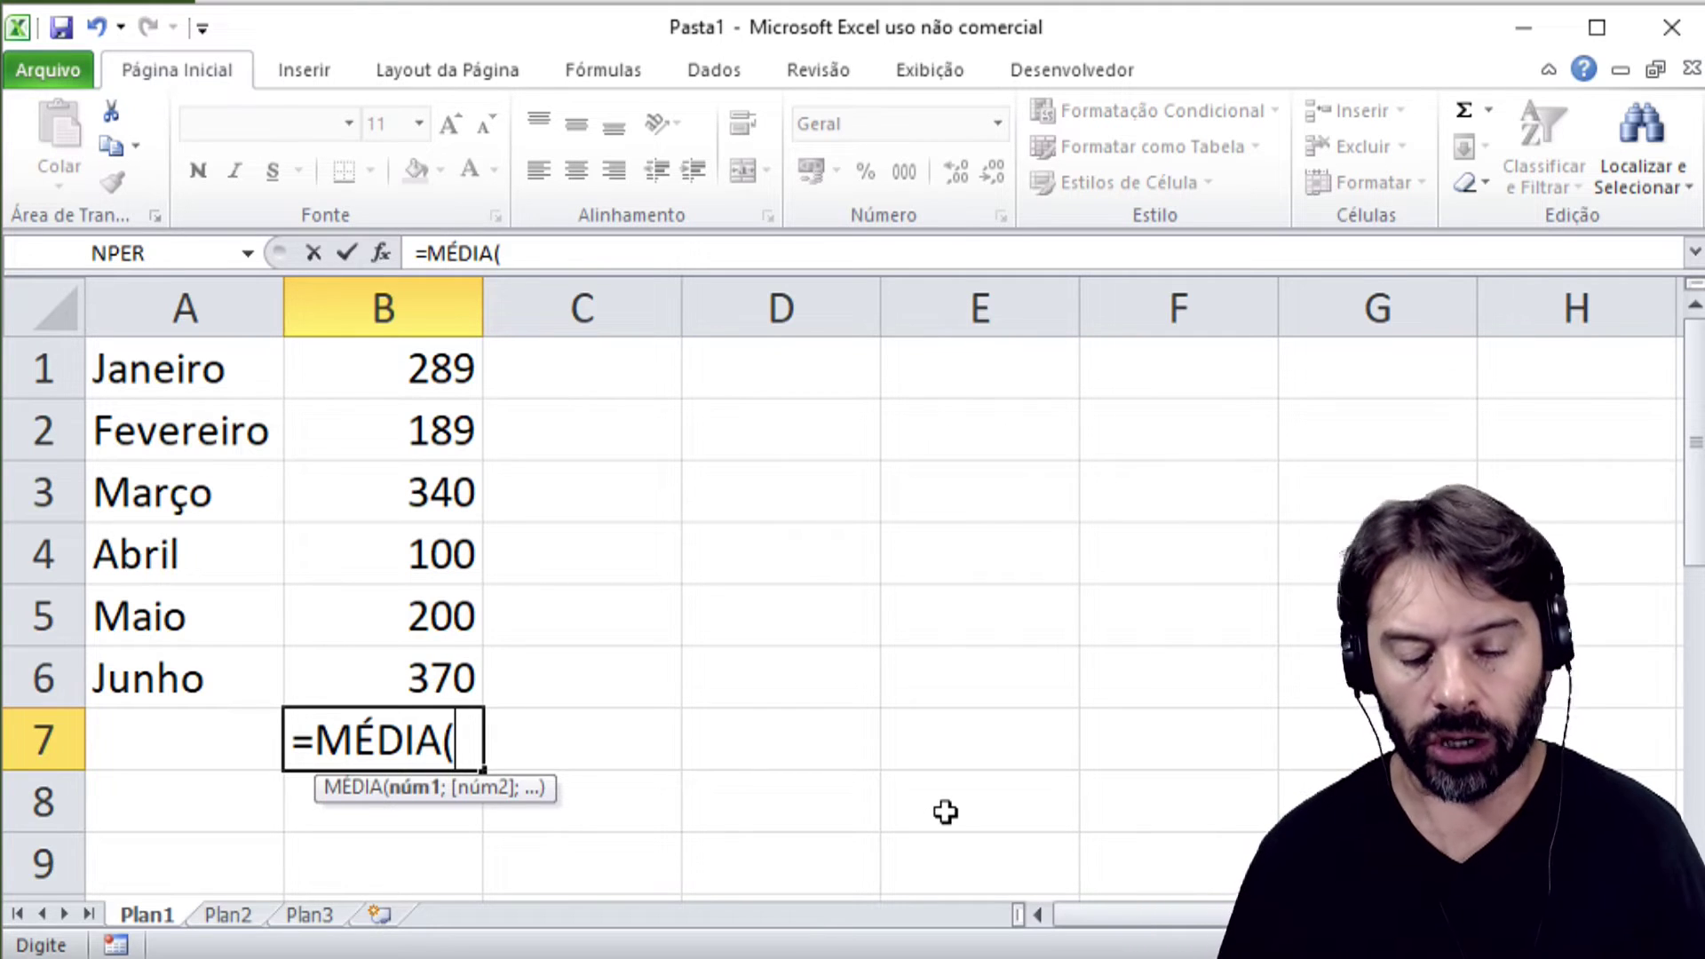
{"action": "type", "text": "B"}
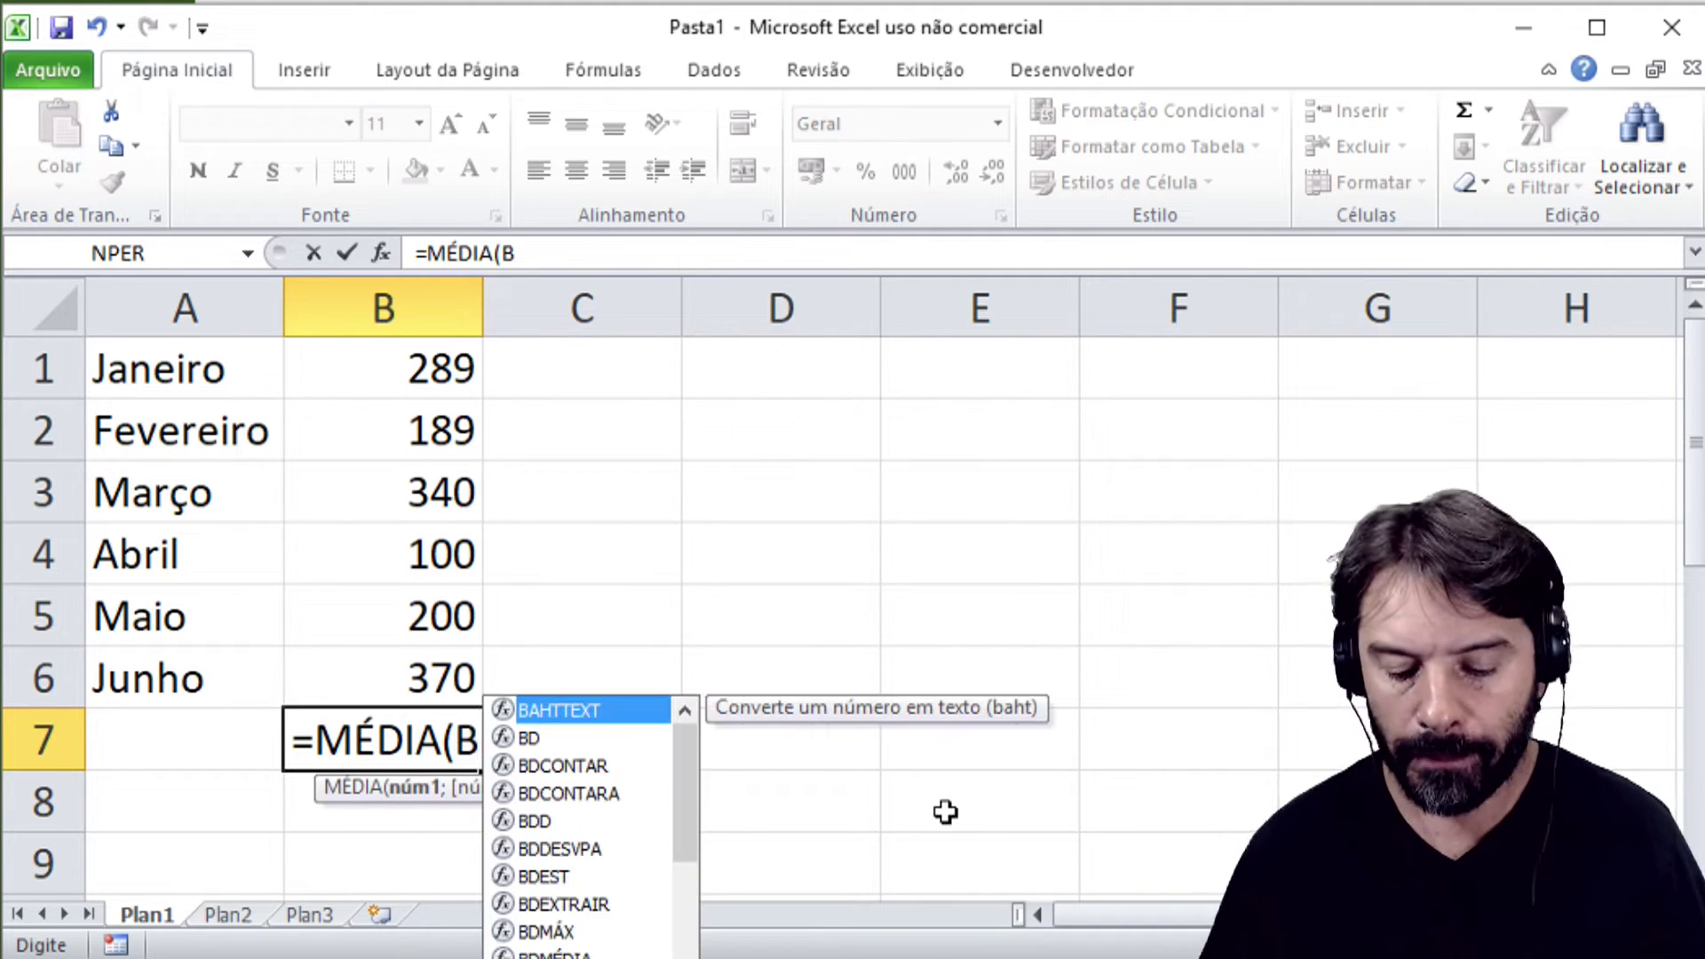
{"action": "type", "text": "1:B6)"}
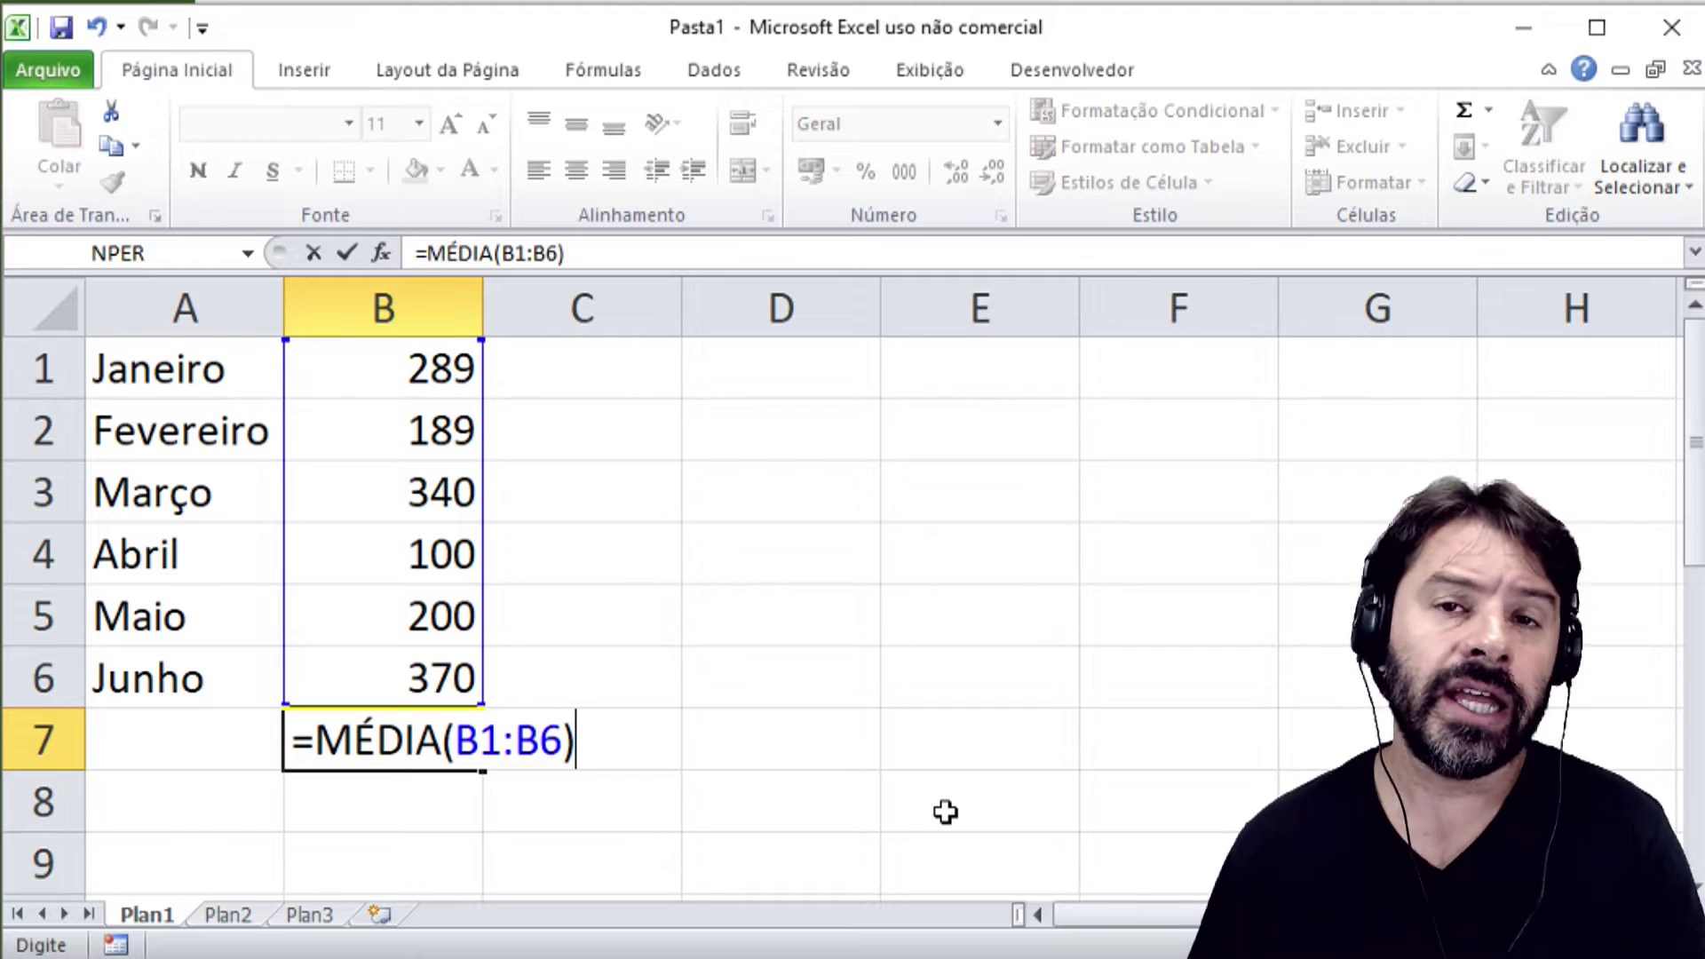
{"action": "key", "text": "Return"}
{"action": "key", "text": "Up"}
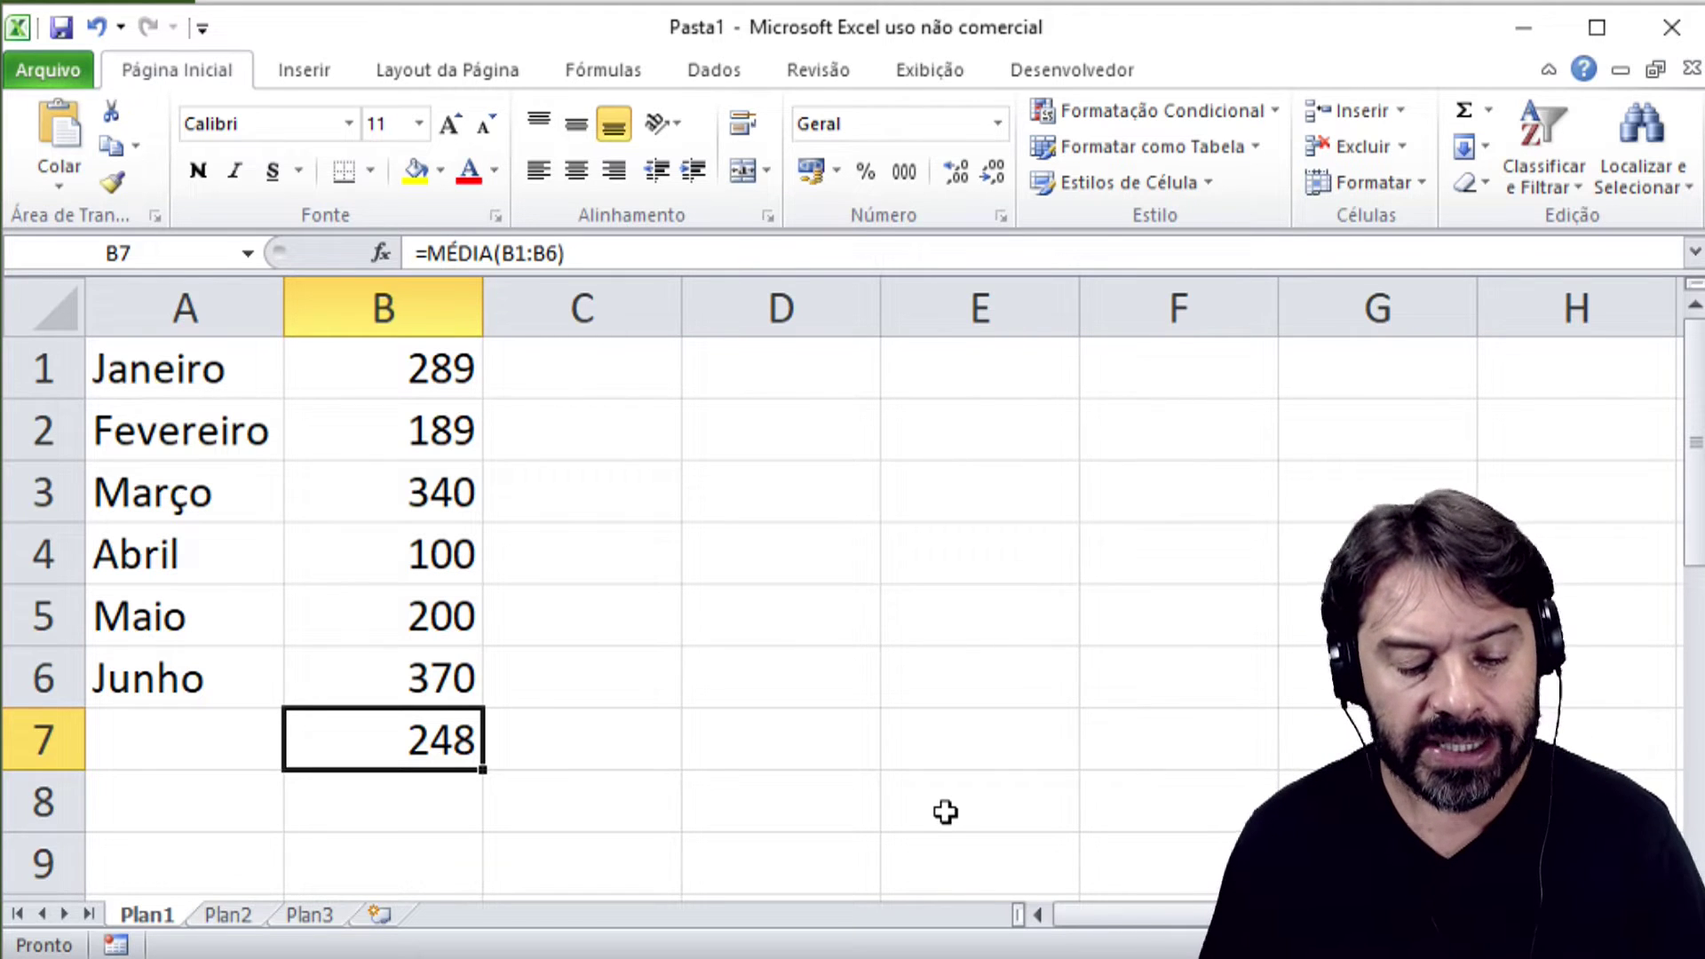
- Clear the average formula from cell B7
{"action": "key", "text": "F2"}
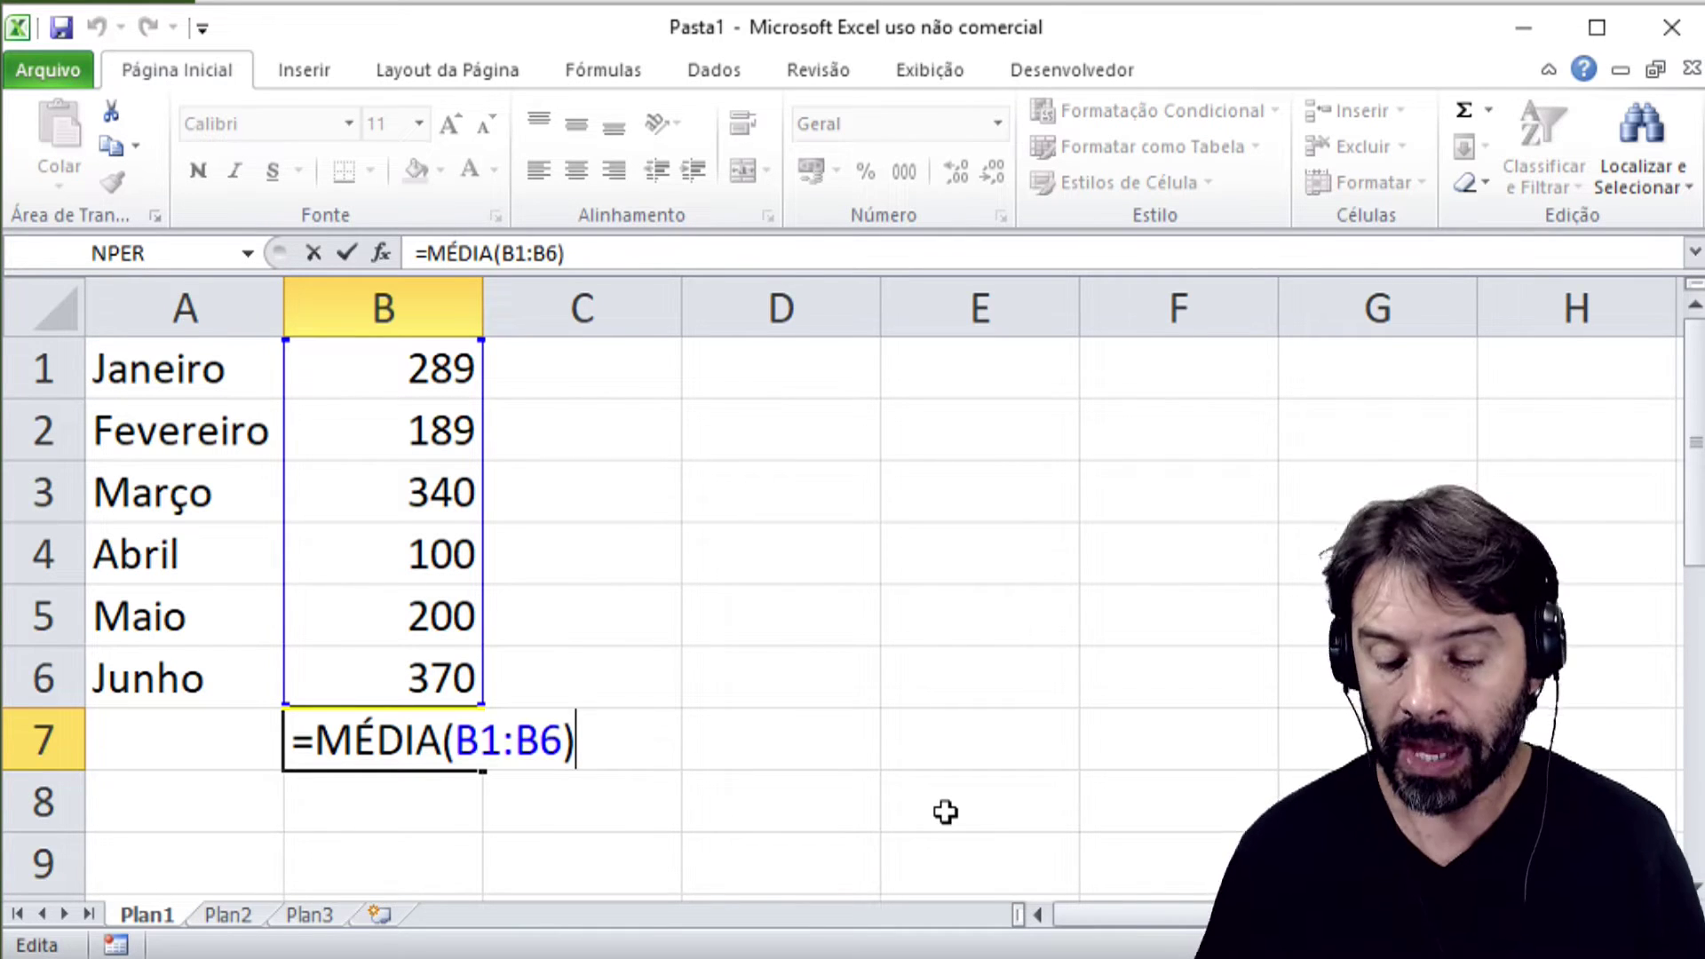
{"action": "key", "text": "BackSpace"}
{"action": "key", "text": "BackSpace"}
{"action": "key", "text": "BackSpace"}
{"action": "key", "text": "BackSpace"}
{"action": "key", "text": "BackSpace"}
{"action": "key", "text": "BackSpace"}
{"action": "key", "text": "BackSpace"}
{"action": "key", "text": "BackSpace"}
{"action": "key", "text": "BackSpace"}
{"action": "key", "text": "BackSpace"}
{"action": "key", "text": "Escape"}
{"action": "key", "text": "Down"}
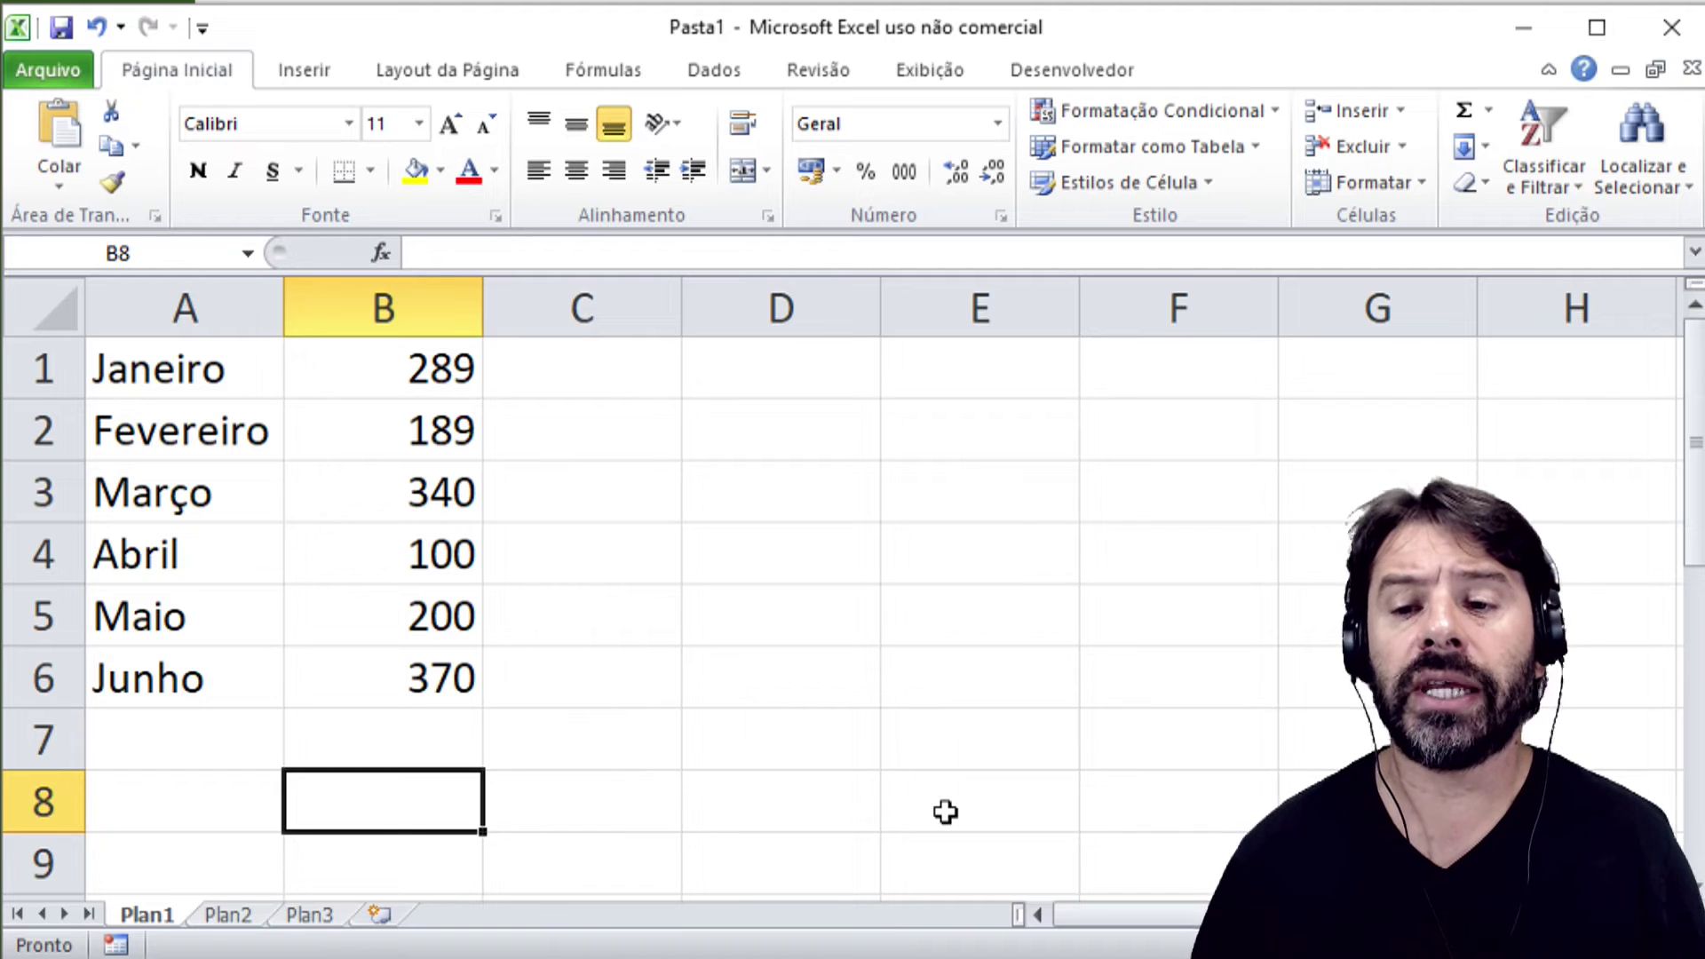
{"action": "key", "text": "Up"}
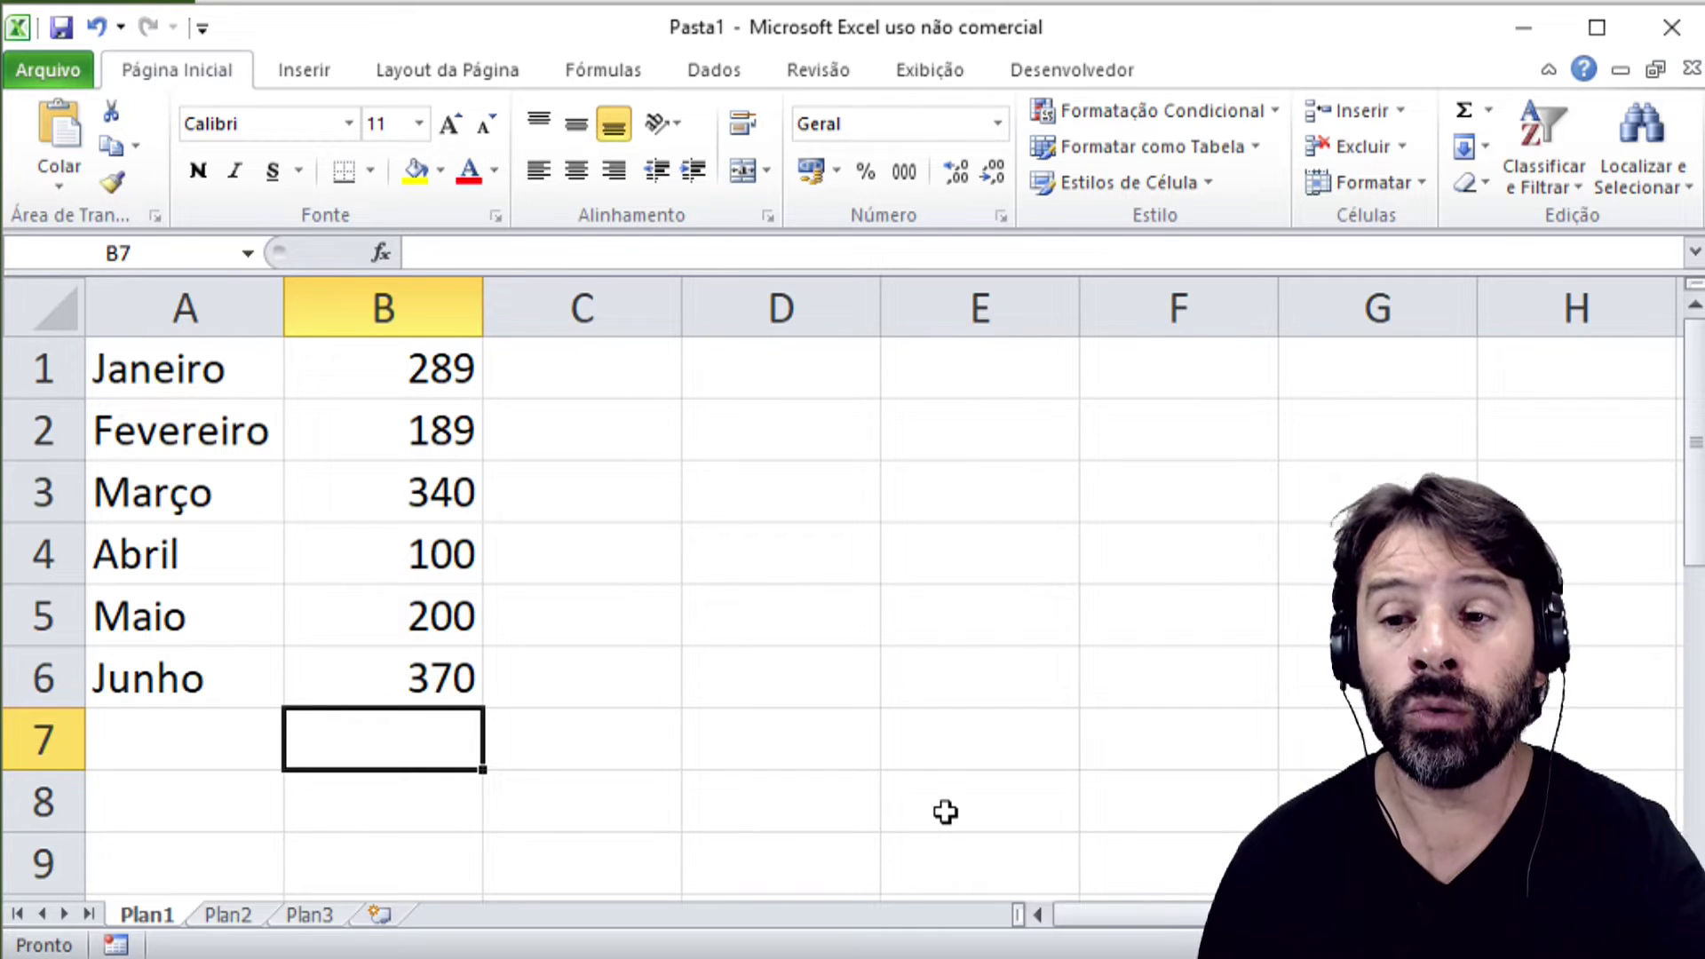
- Average only the Janeiro and Abril values in cell B7 with =MÉDIA(B1;B4)
{"action": "left_click", "coordinate": [414, 369]}
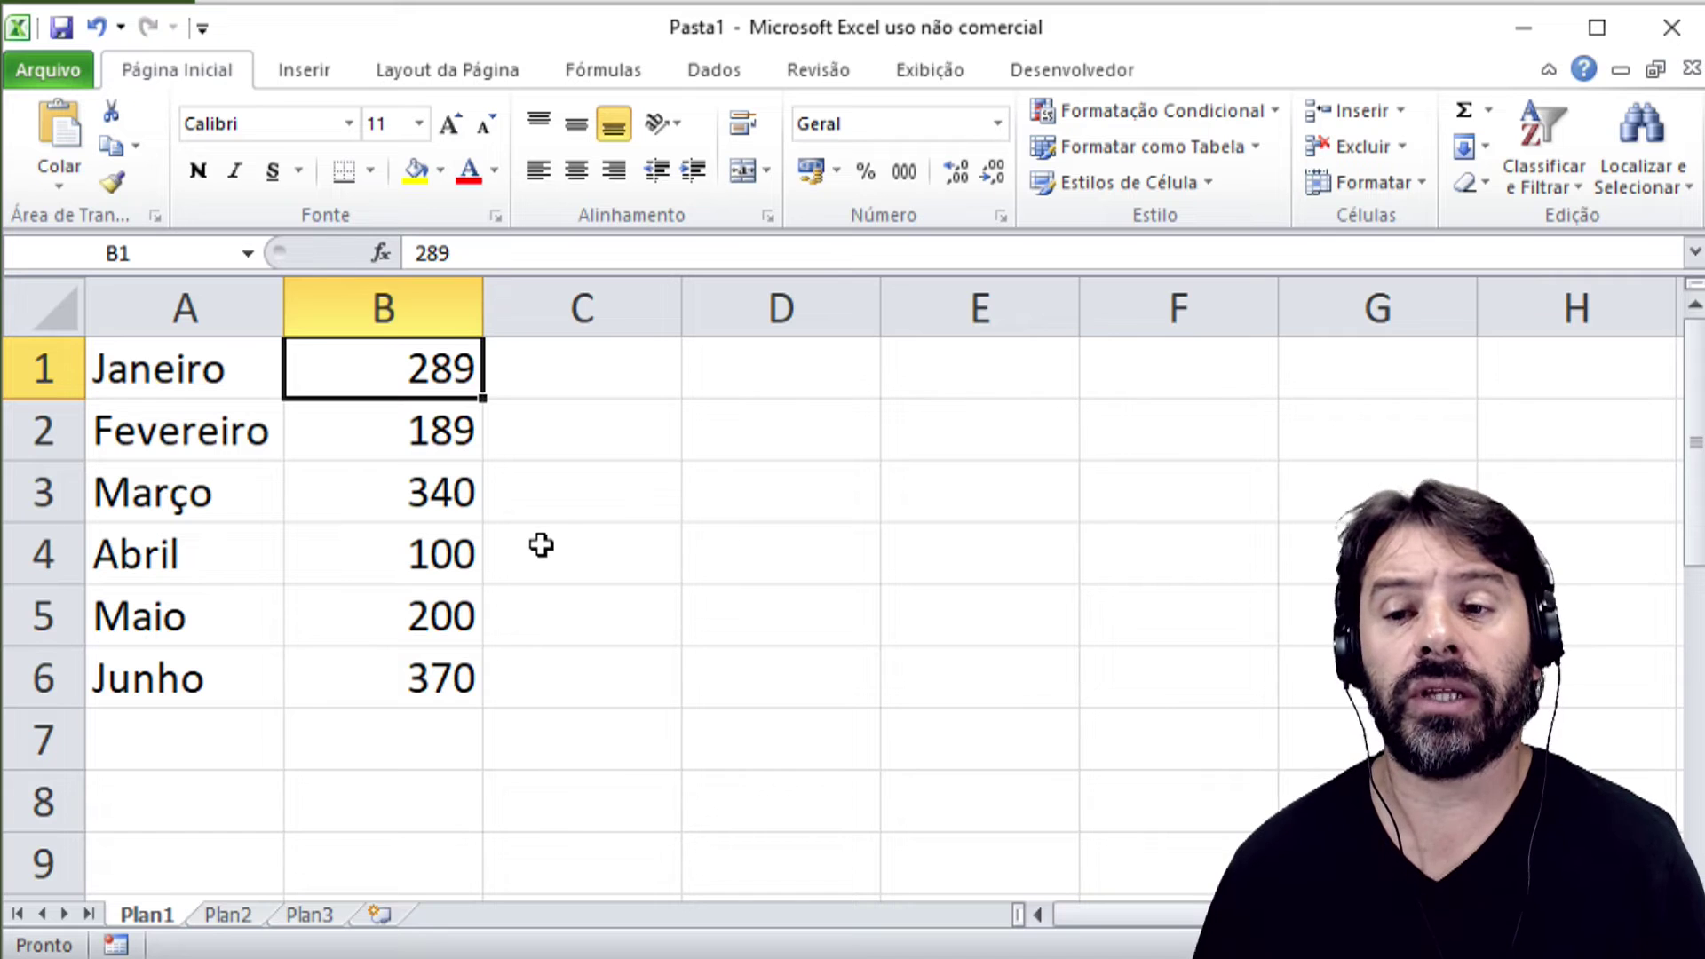
{"action": "left_click", "coordinate": [441, 558]}
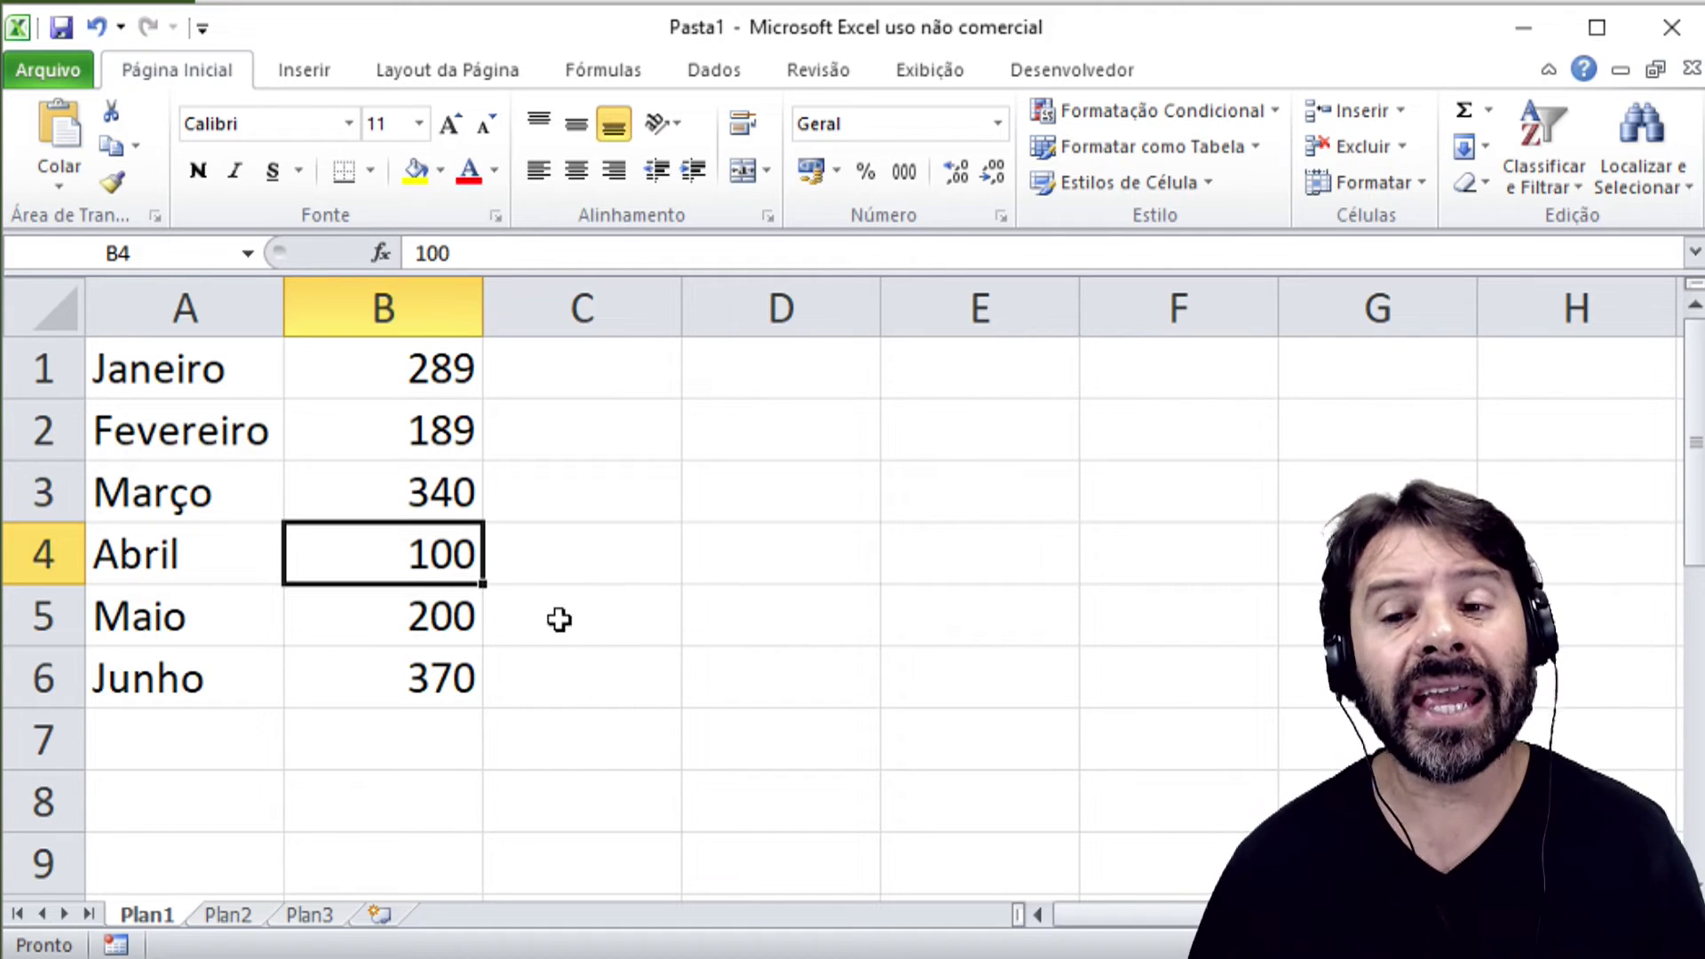
{"action": "left_click", "coordinate": [402, 734]}
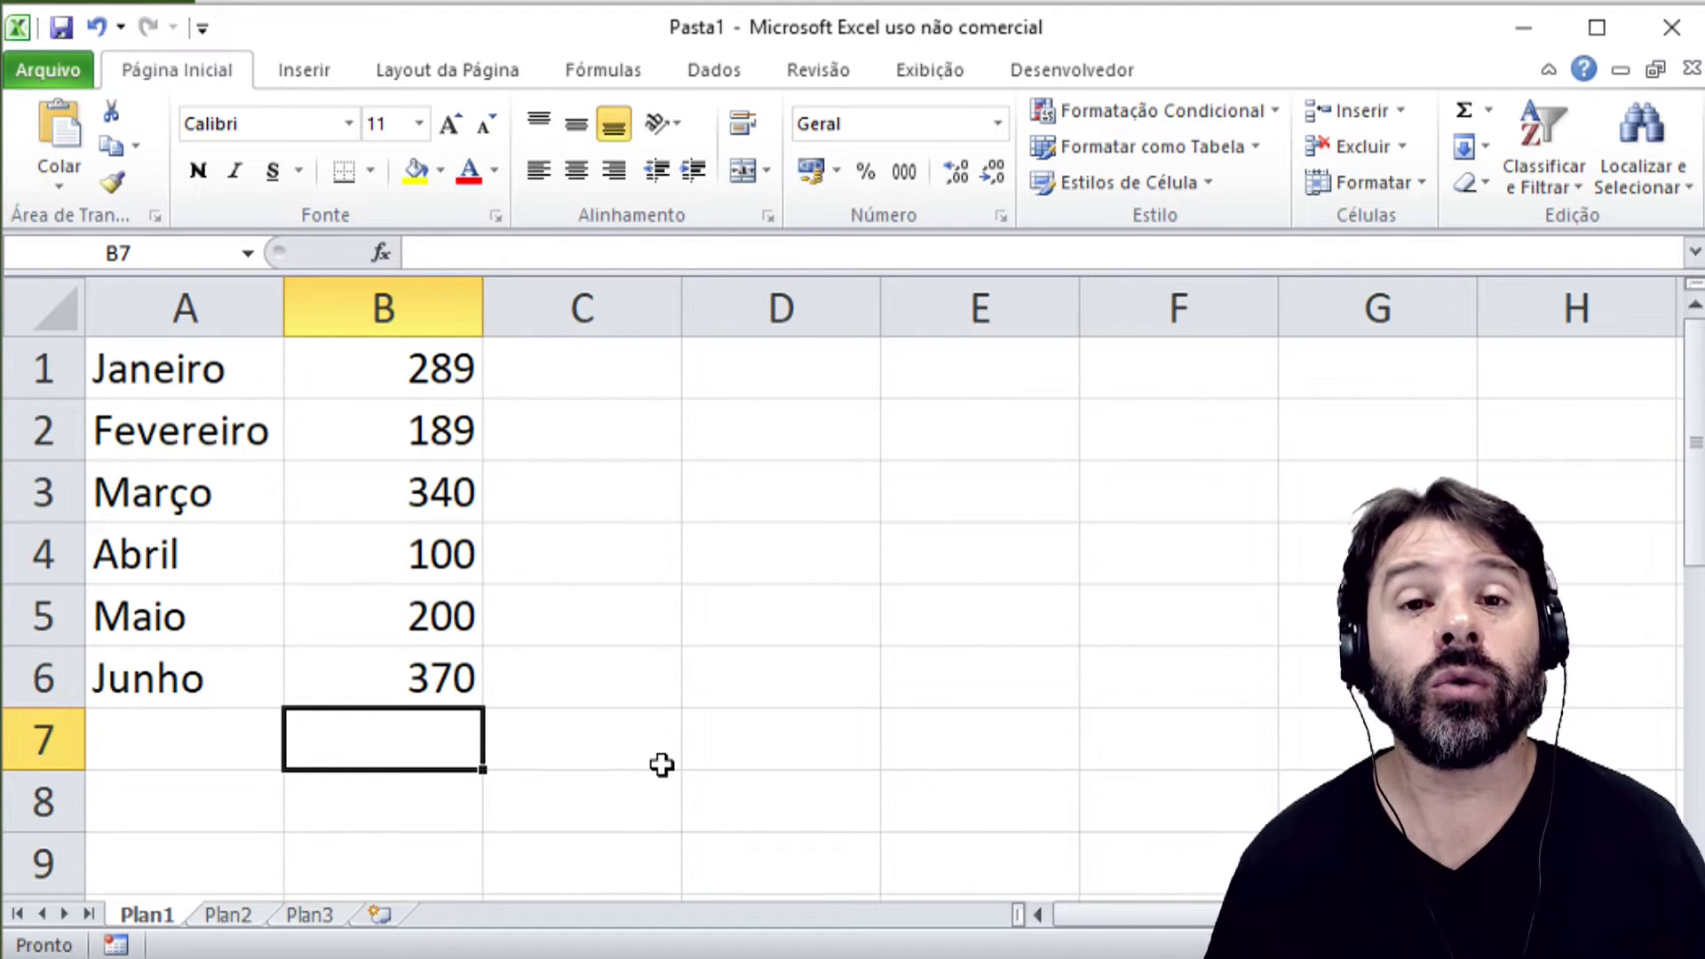
{"action": "type", "text": "="}
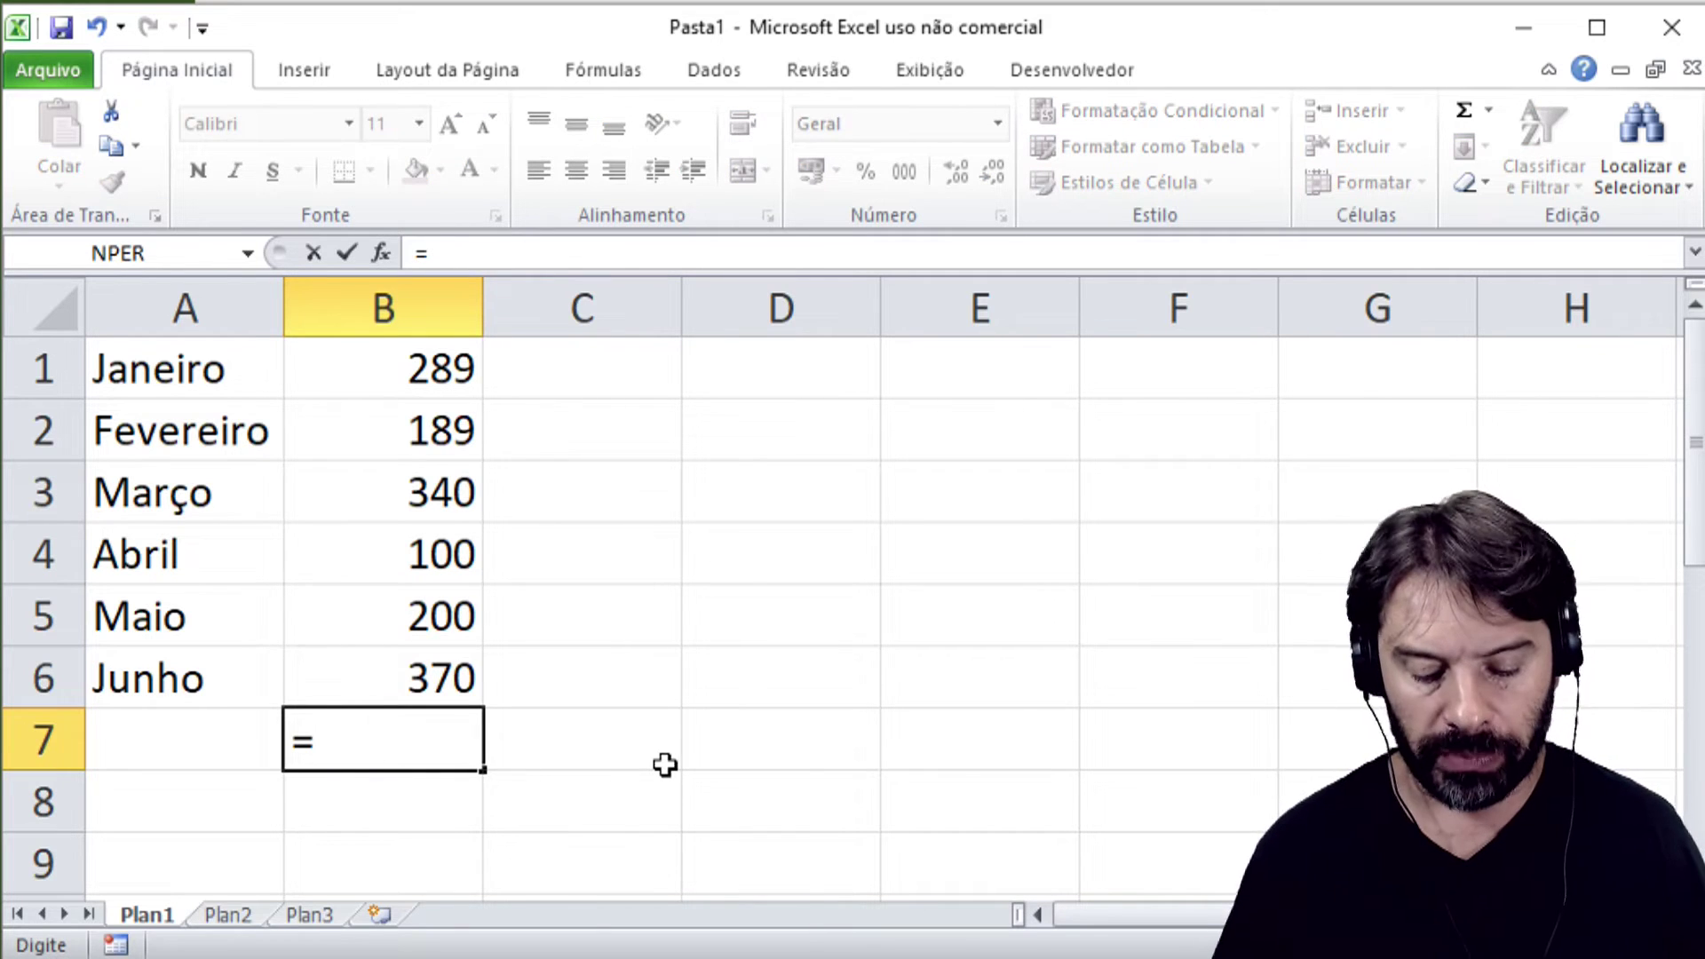
{"action": "type", "text": "MÉDIA("}
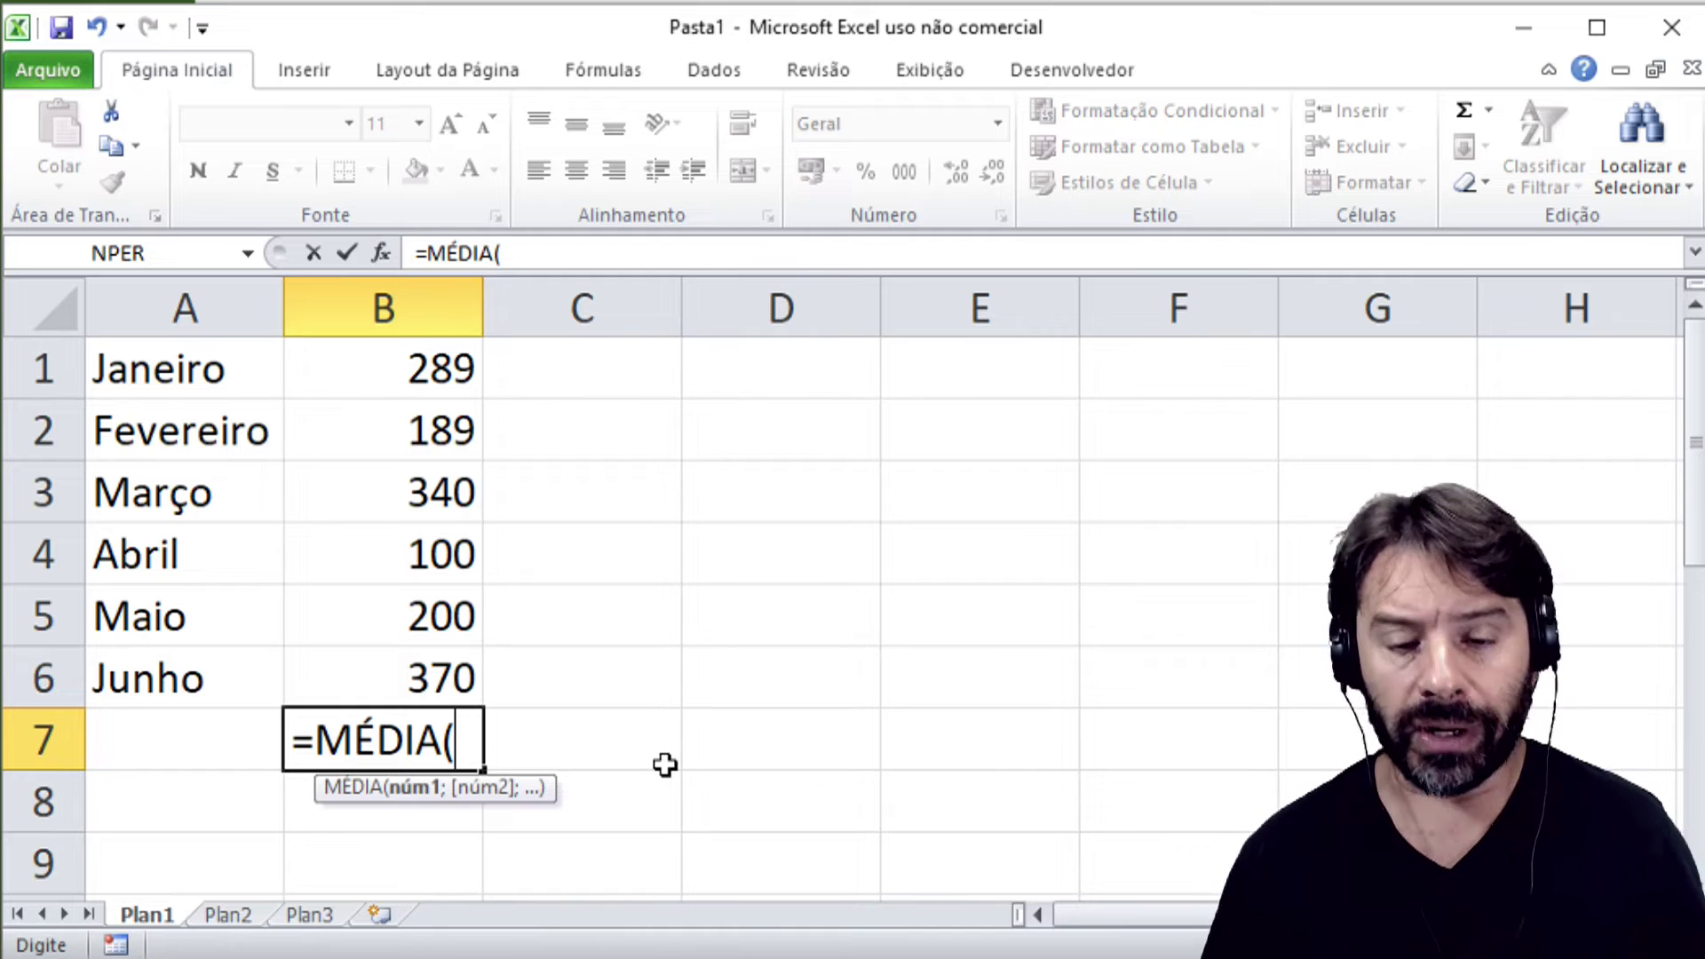
{"action": "type", "text": "B1"}
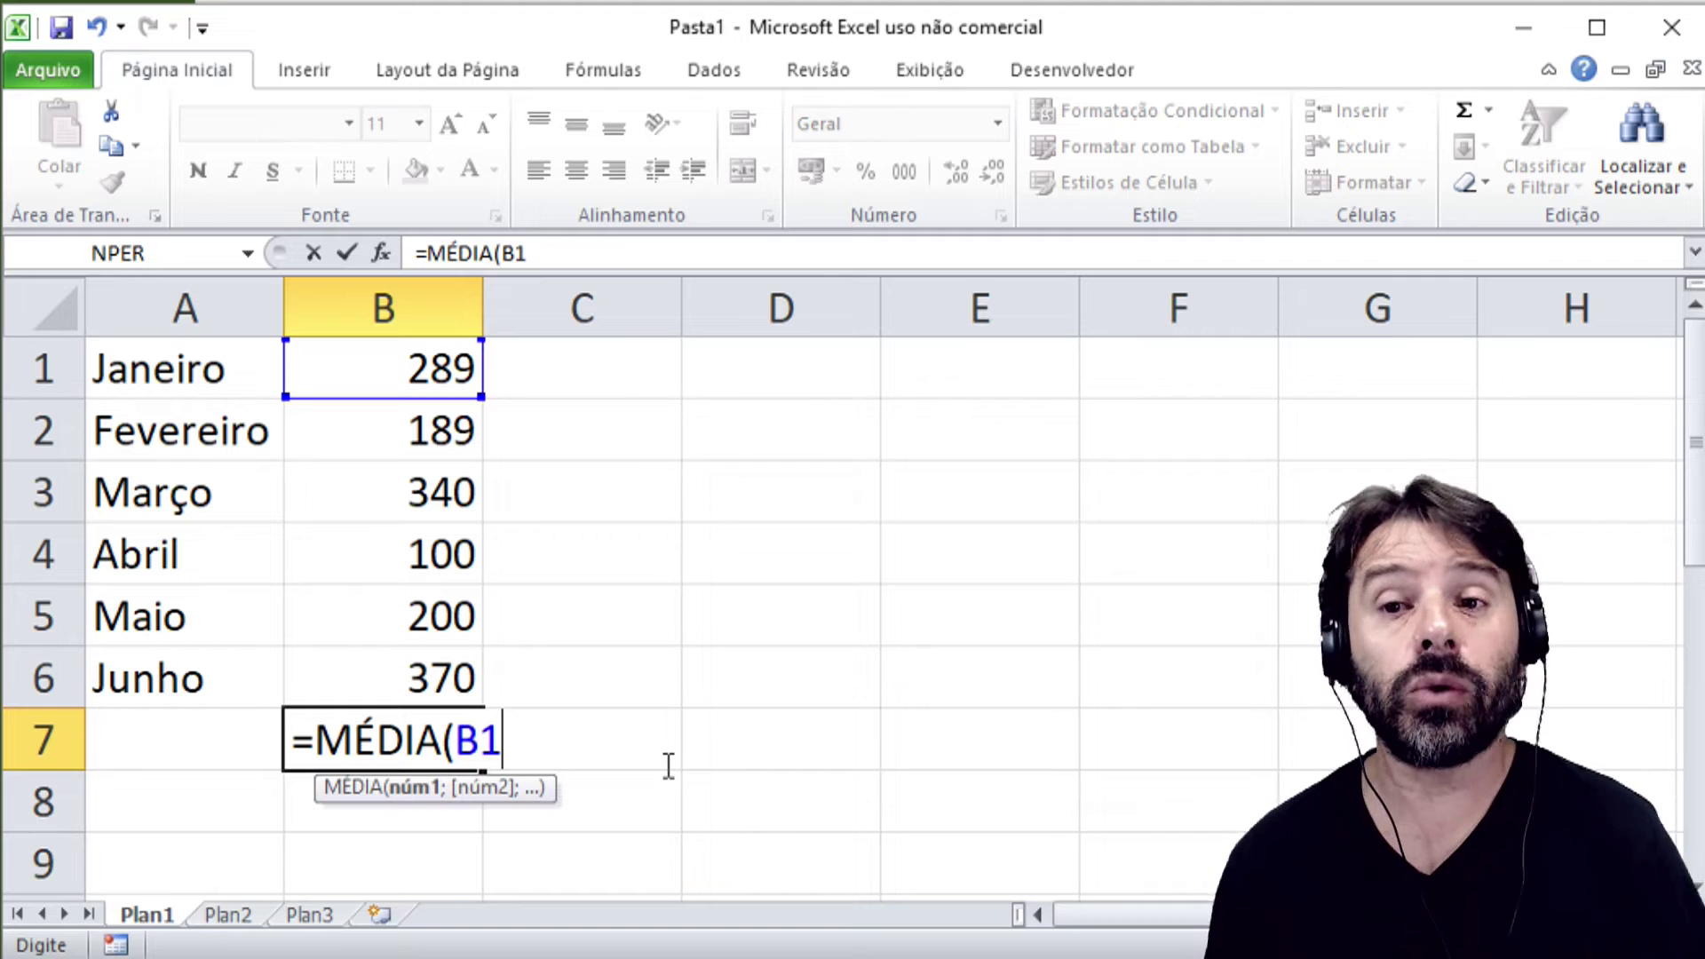
{"action": "type", "text": ";"}
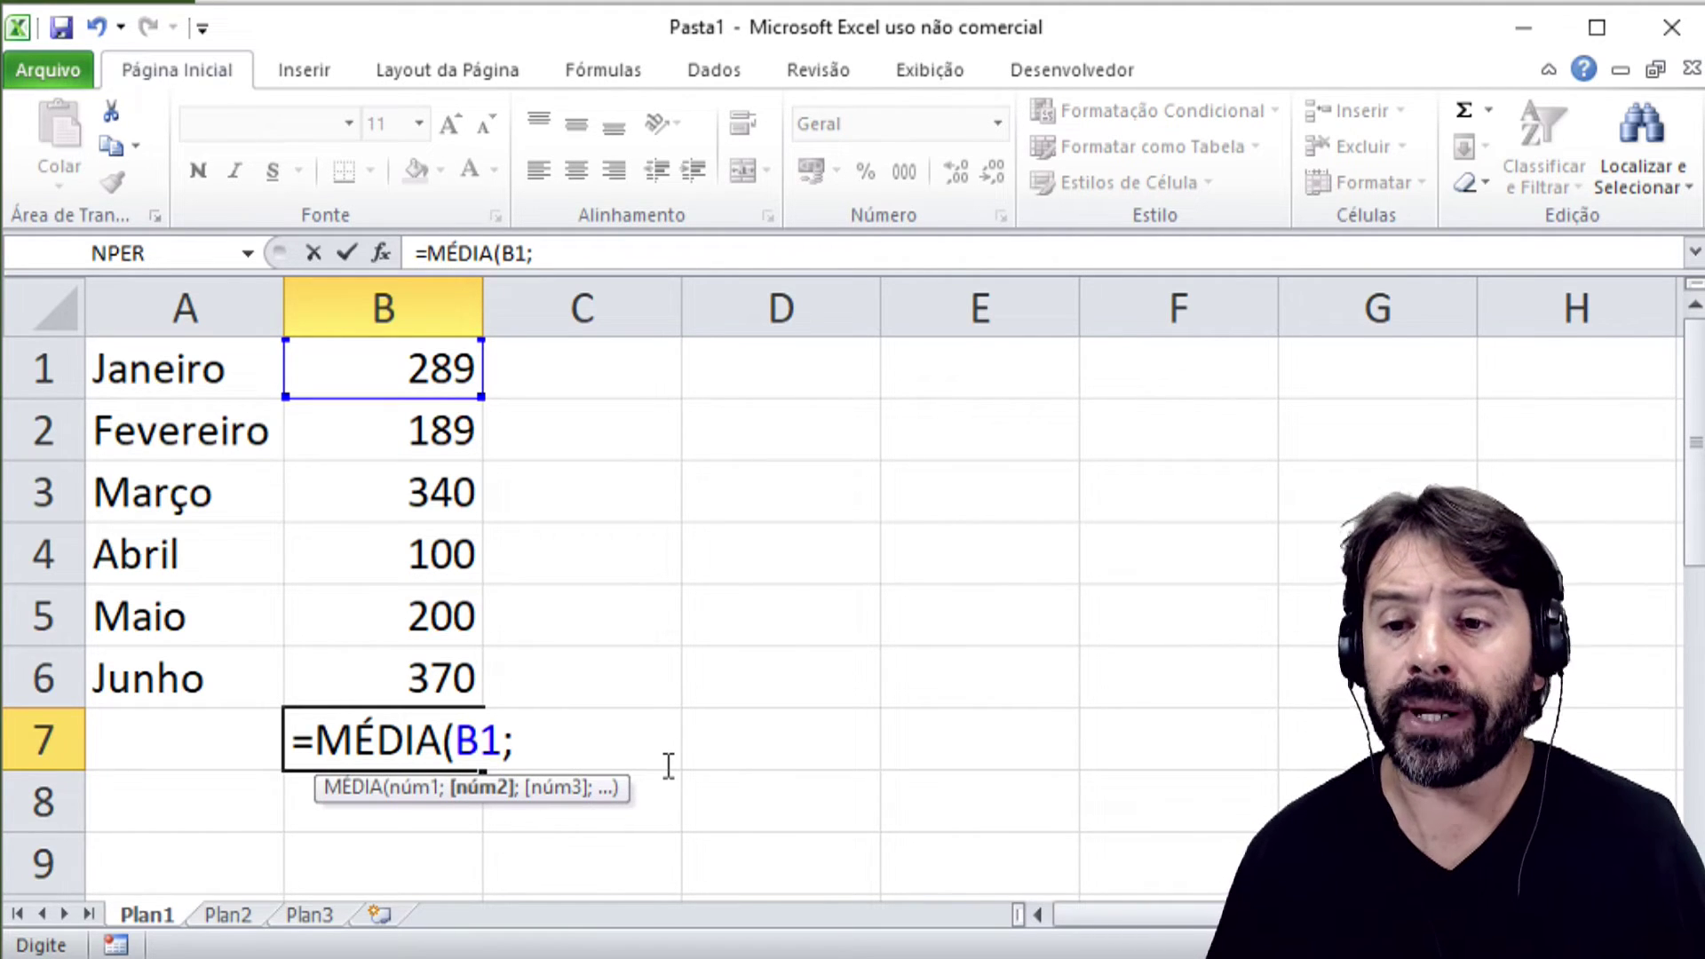
{"action": "type", "text": "B4"}
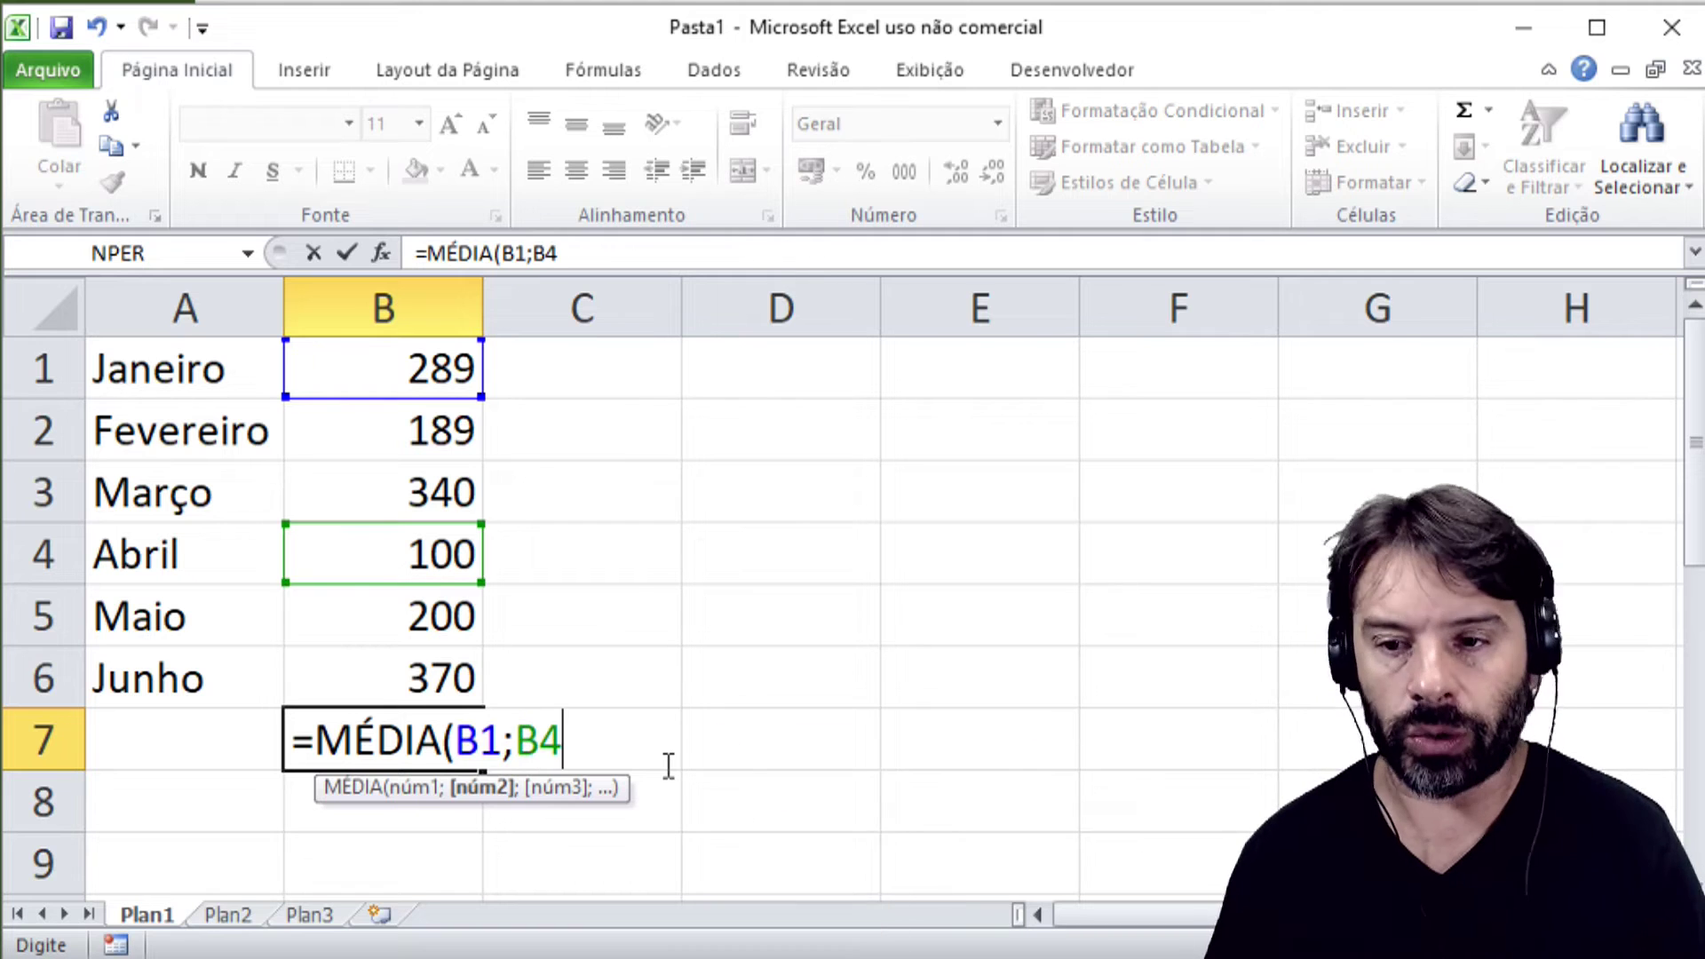
{"action": "type", "text": ")"}
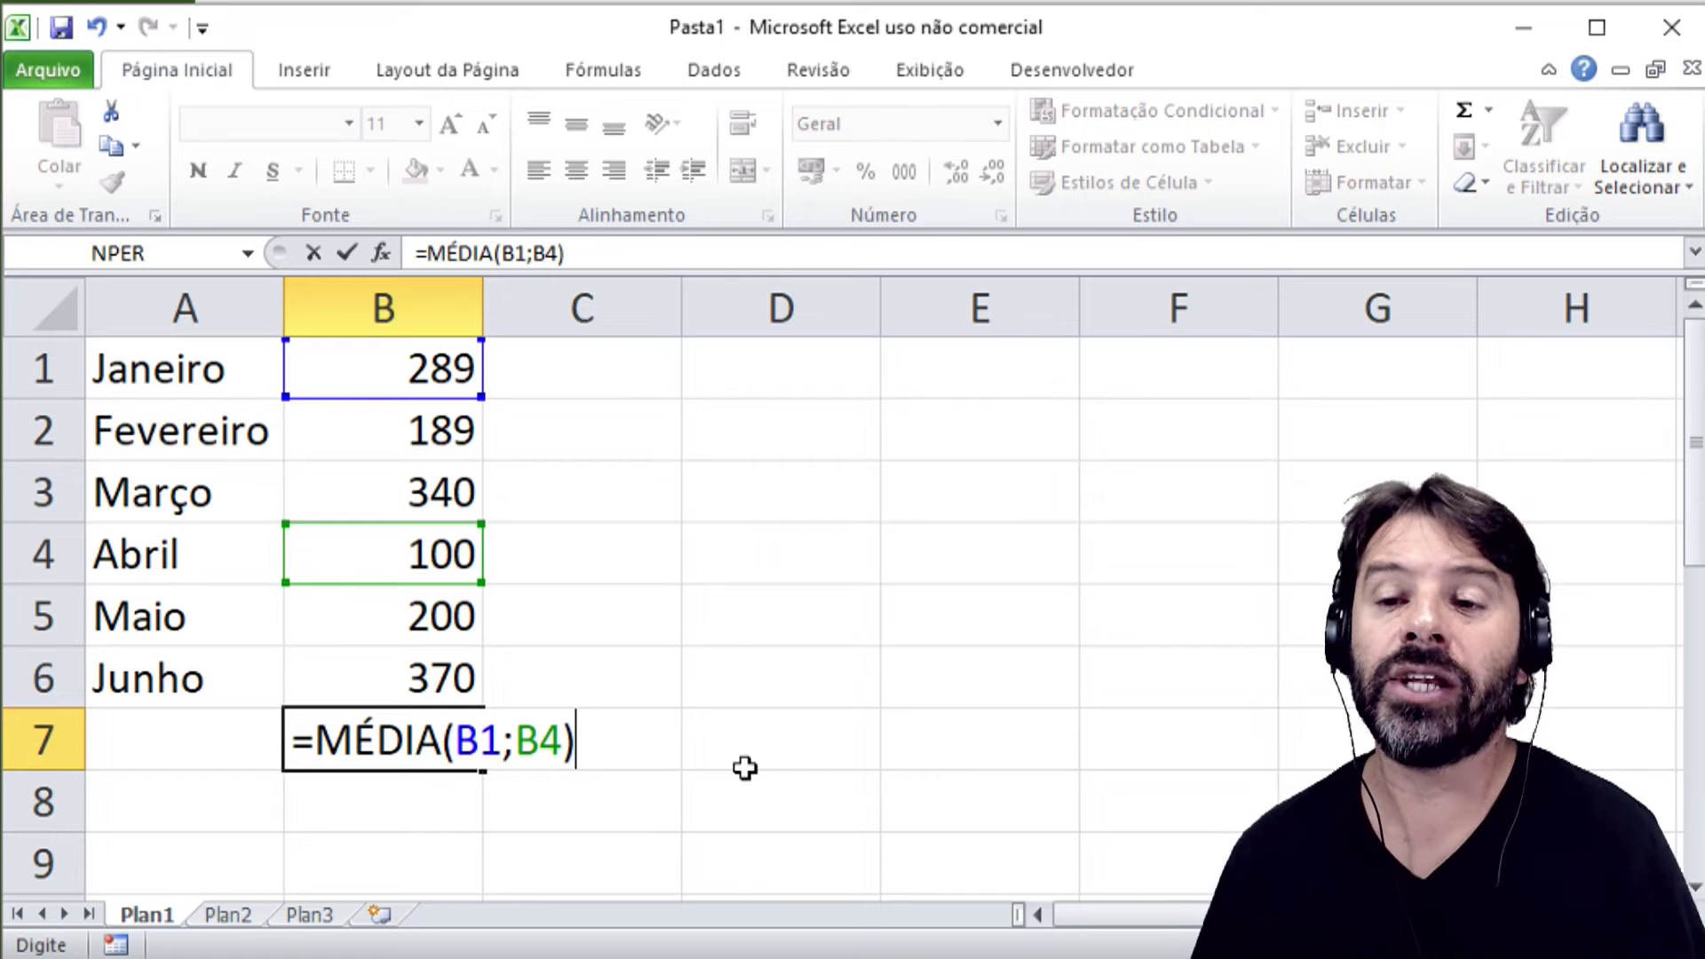
{"action": "key", "text": "Return"}
{"action": "key", "text": "Up"}
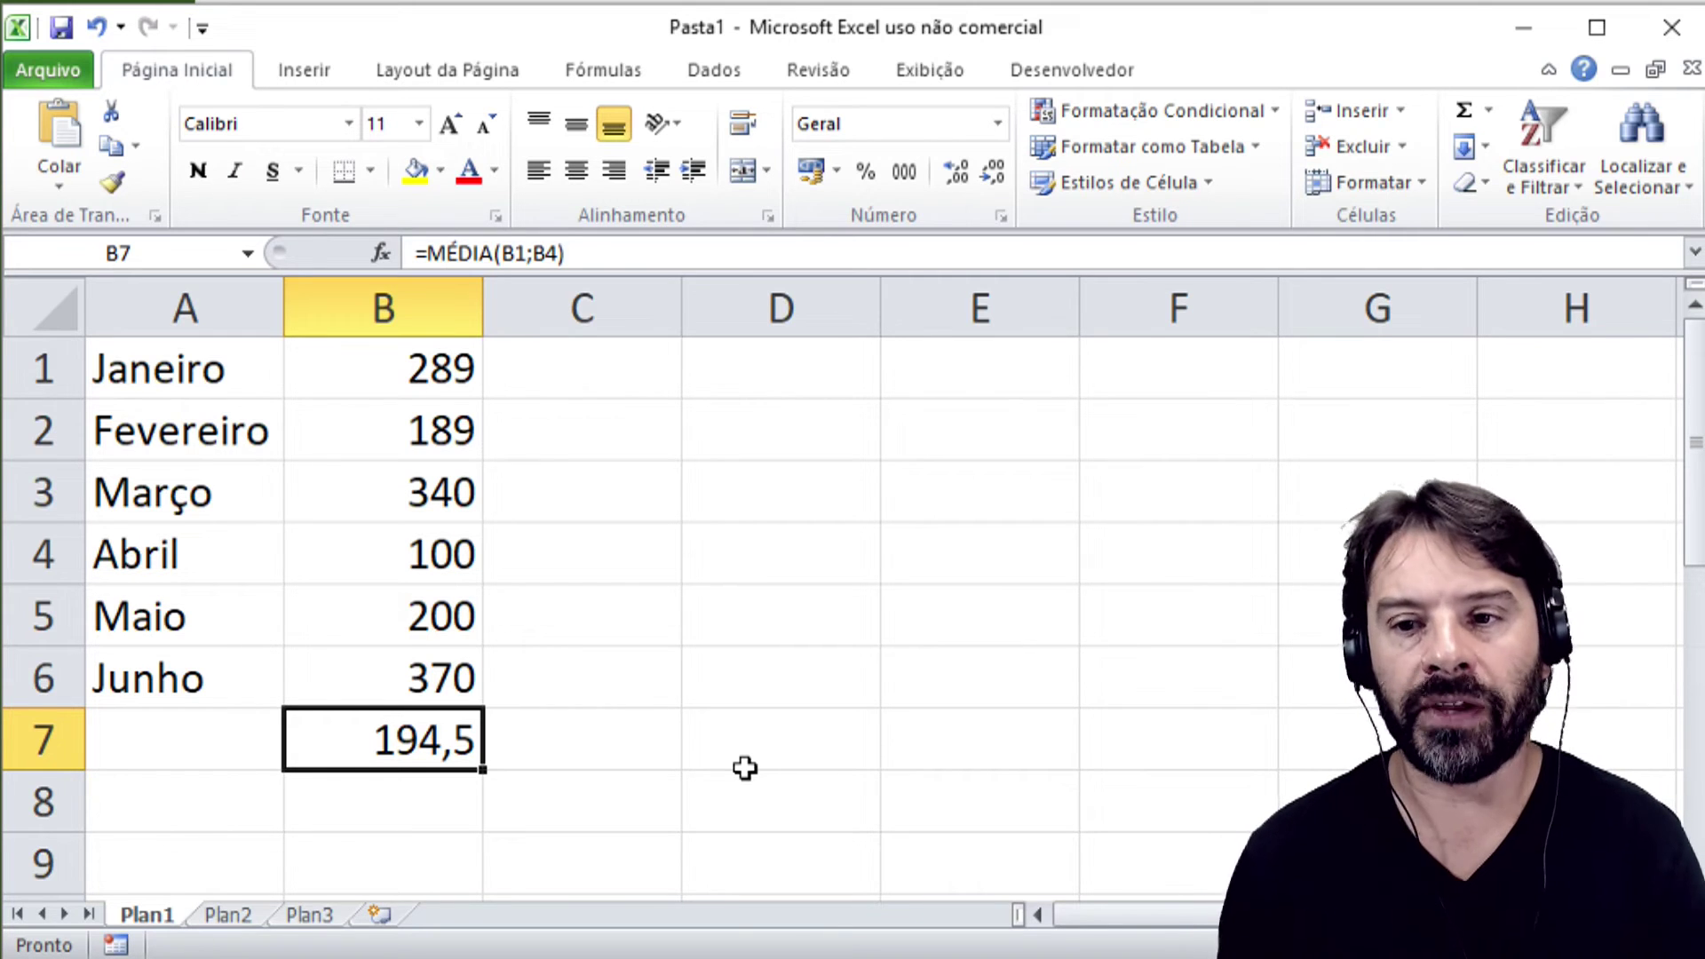
- Add the Junho value to the average in cell B7, making the formula =MÉDIA(B1;B4;B6)
{"action": "key", "text": "F2"}
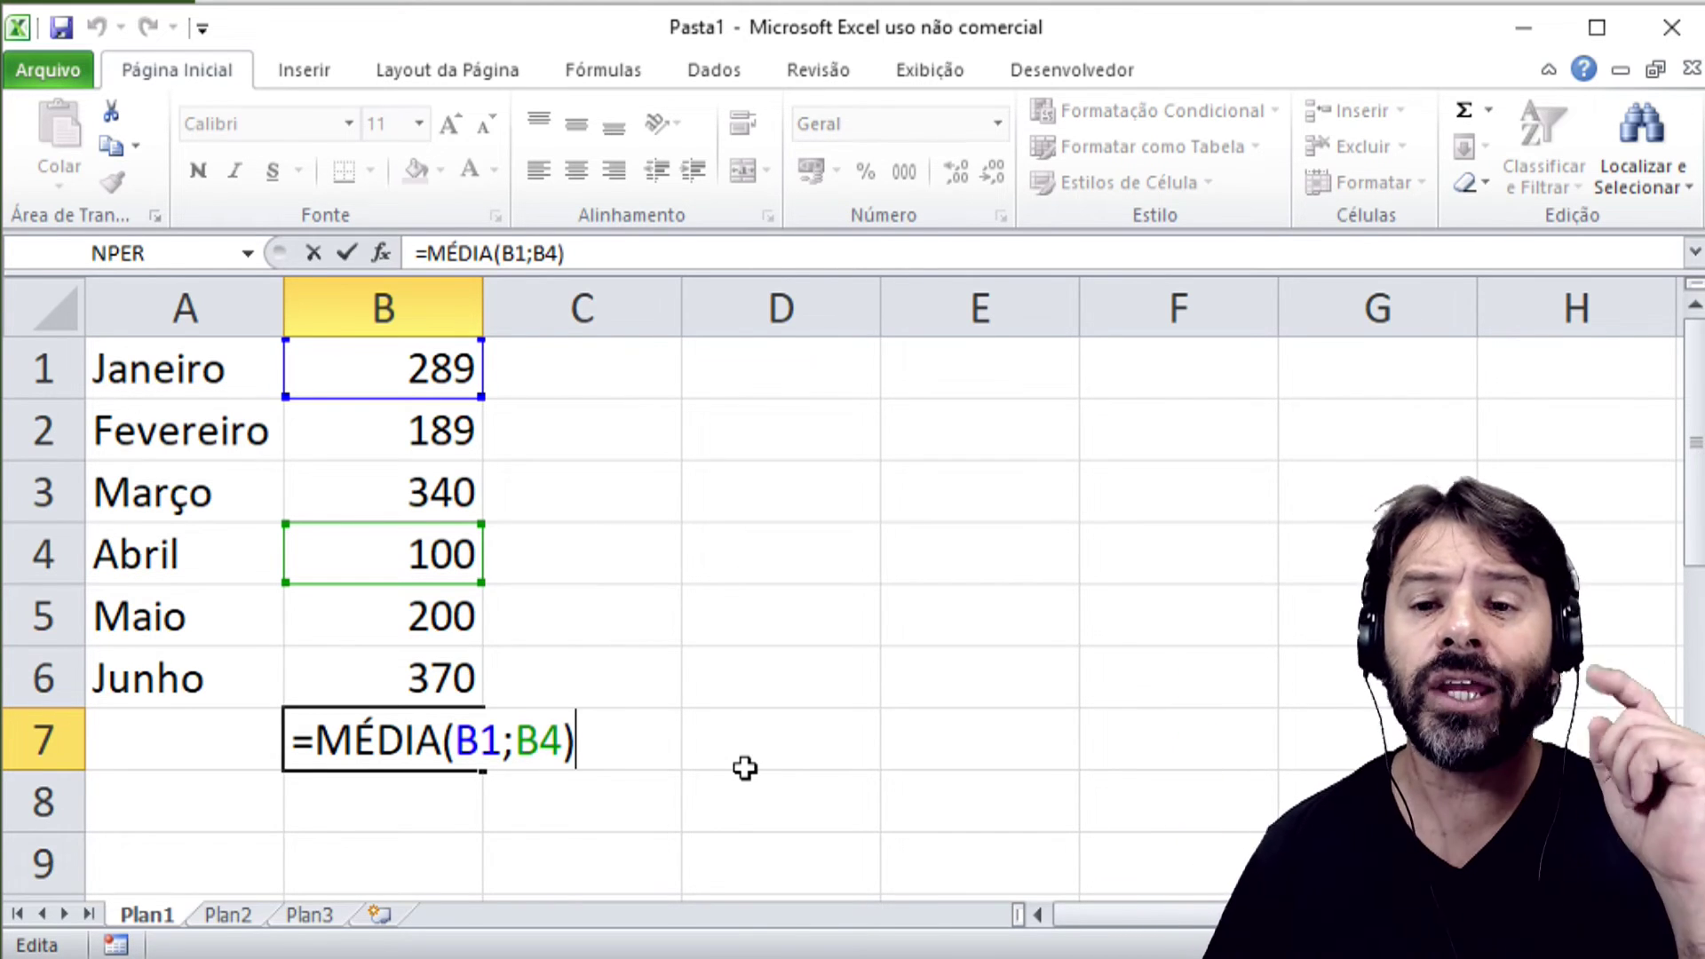
{"action": "key", "text": "BackSpace"}
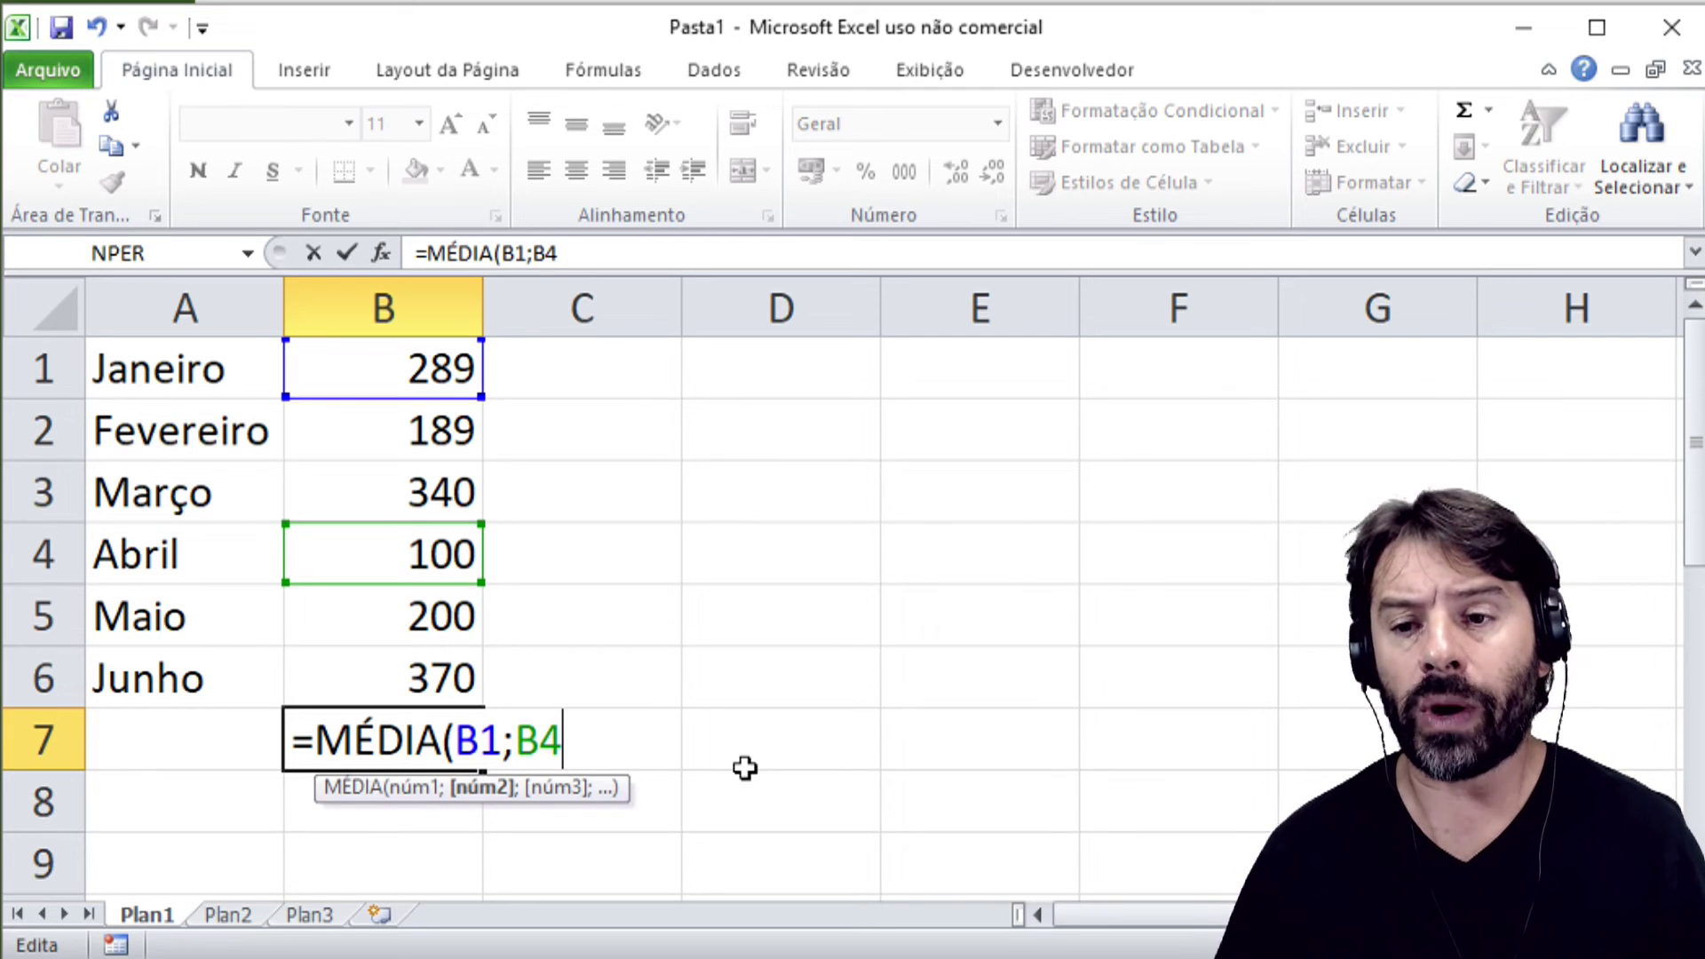
{"action": "type", "text": ";"}
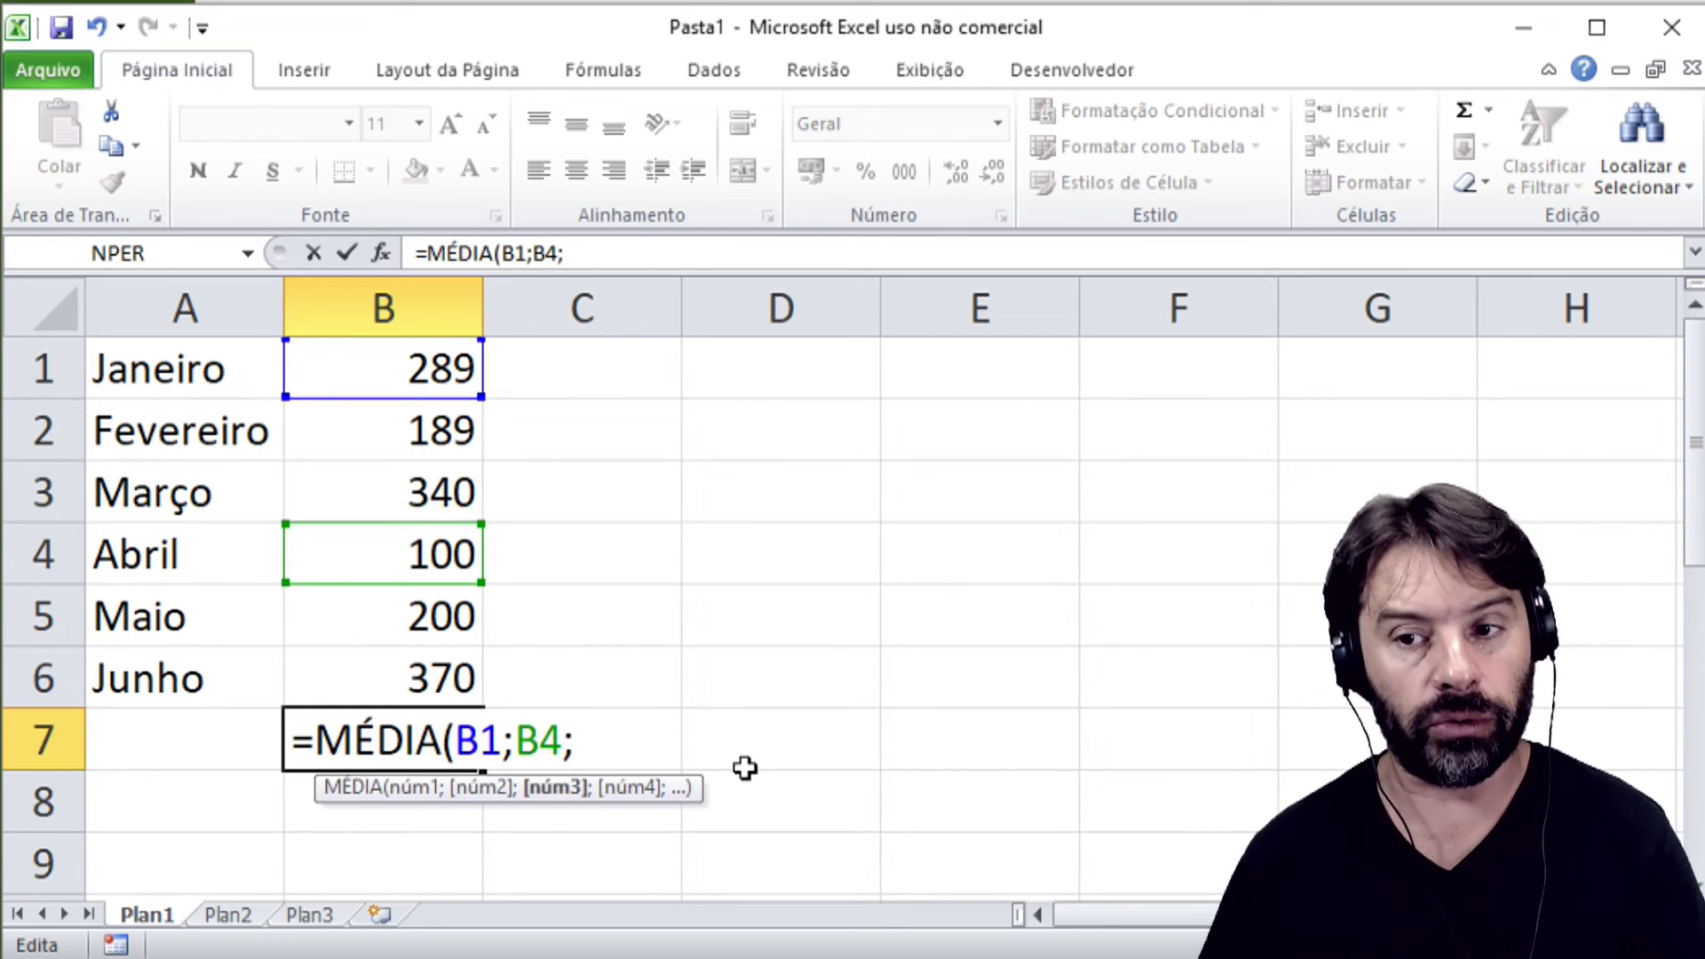
{"action": "type", "text": "B6)"}
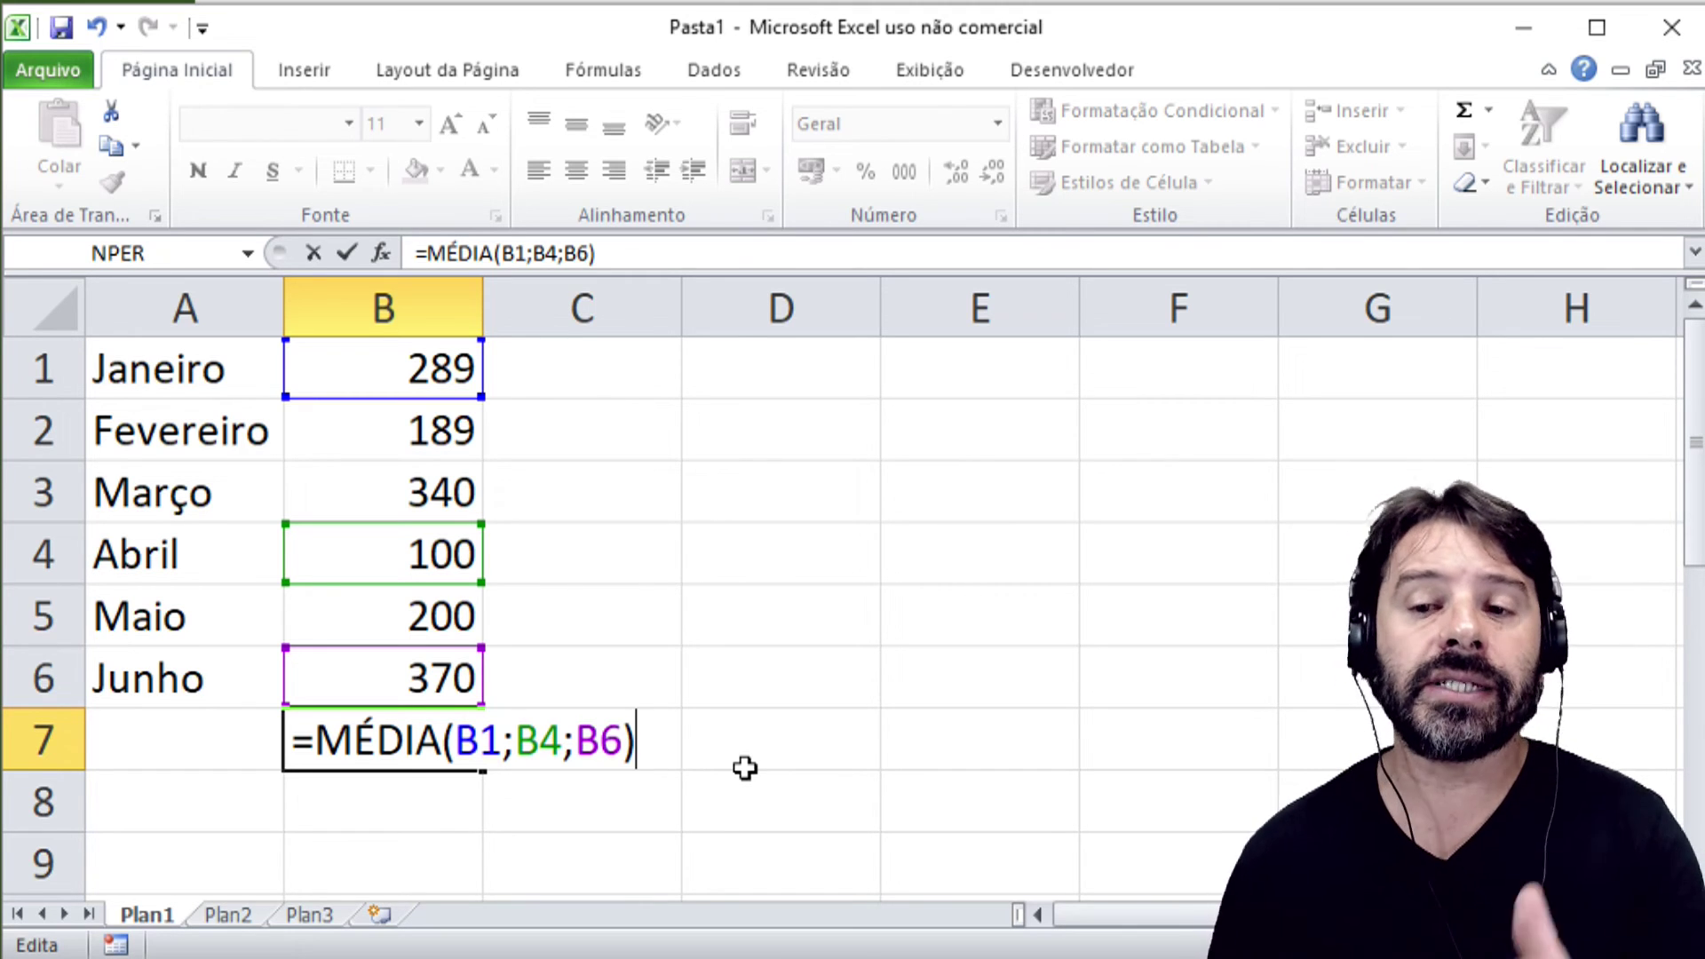
{"action": "key", "text": "Return"}
{"action": "key", "text": "Up"}
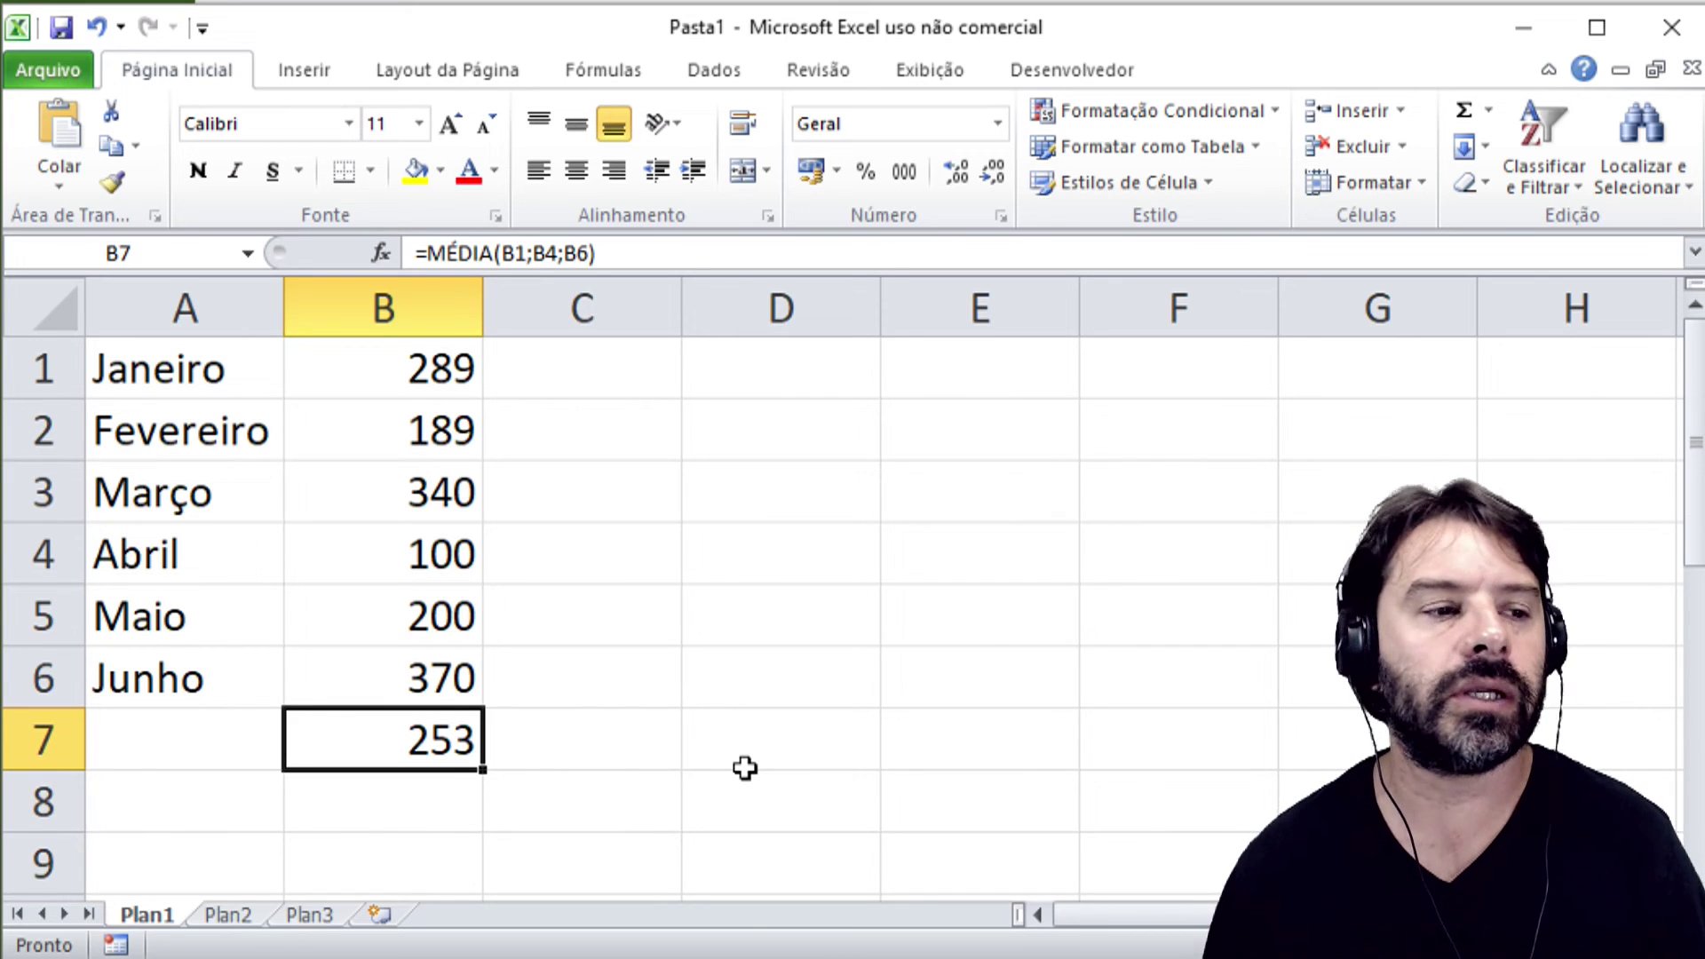